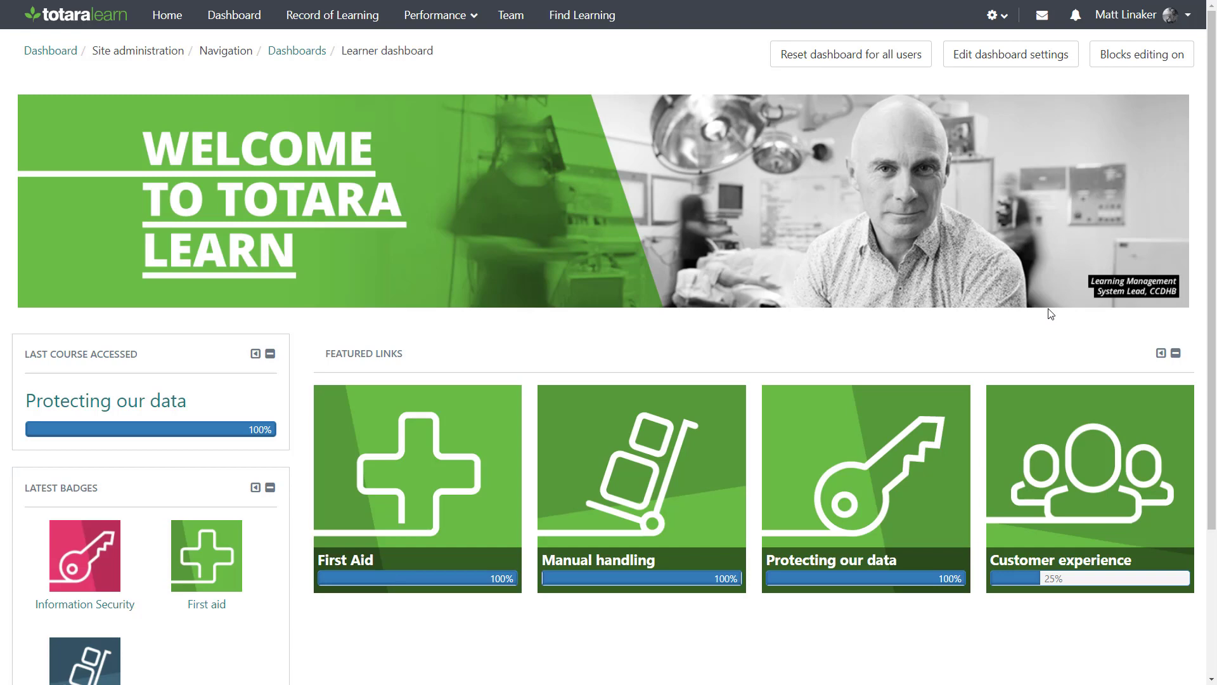
Open the user reports administration and review the export options in the report General settings.
{"action": "left_click", "coordinate": [1010, 26]}
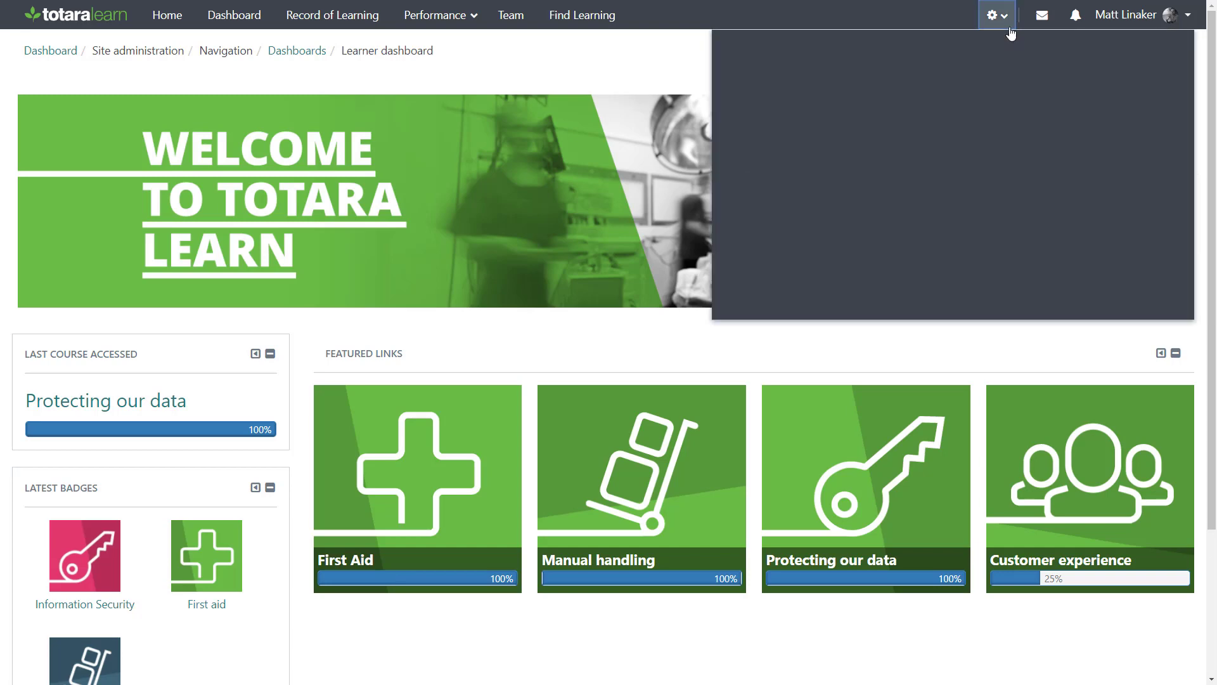
{"action": "left_click", "coordinate": [752, 267]}
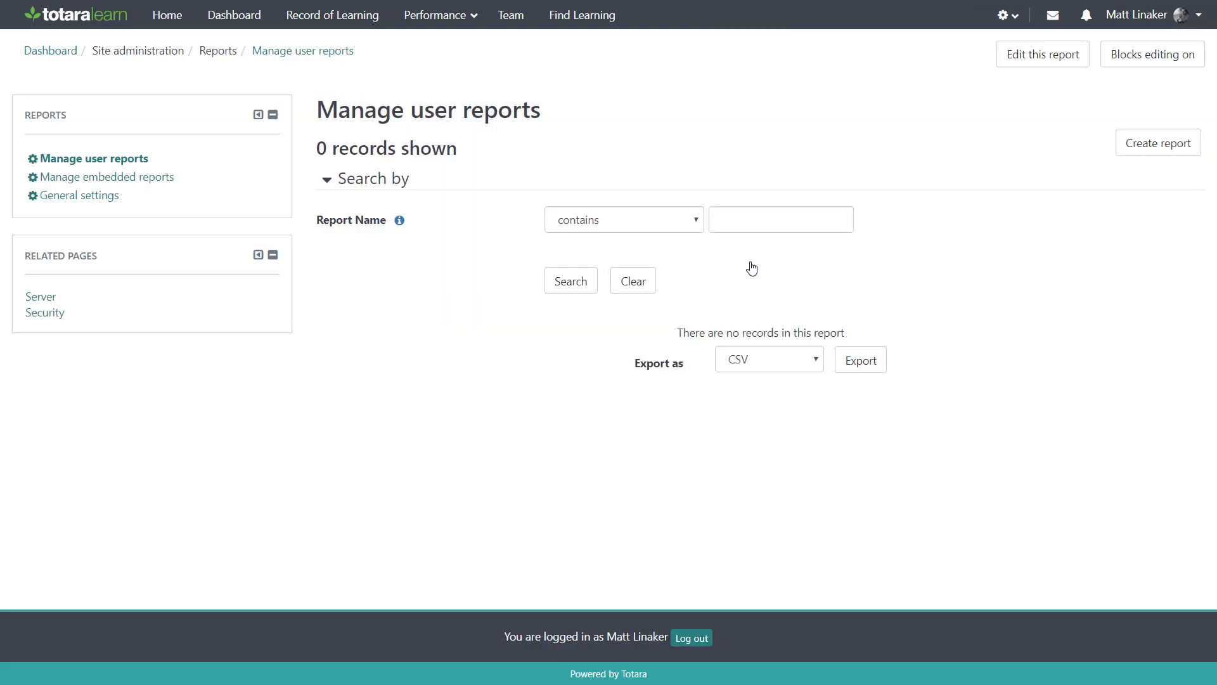
{"action": "left_click", "coordinate": [111, 198]}
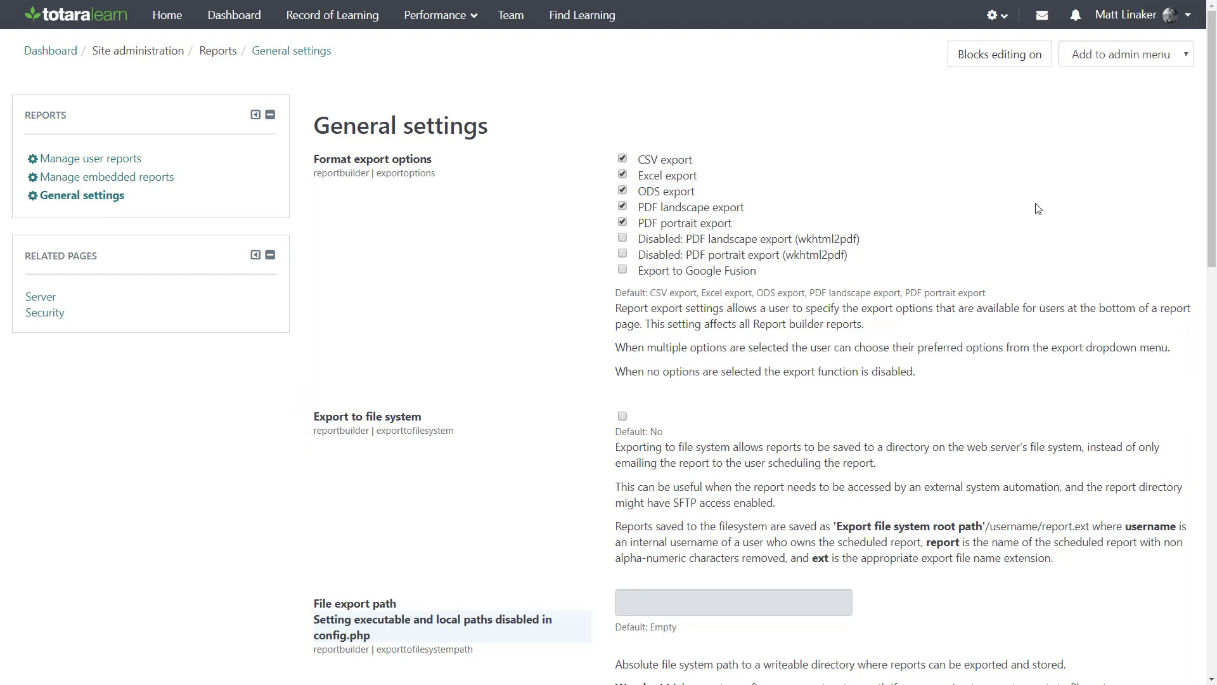
{"action": "left_click_drag", "start_coordinate": [1197, 213], "coordinate": [1198, 428]}
Create a user report named "Badges progress" with Badges Issued as its source.
{"action": "left_click", "coordinate": [130, 163]}
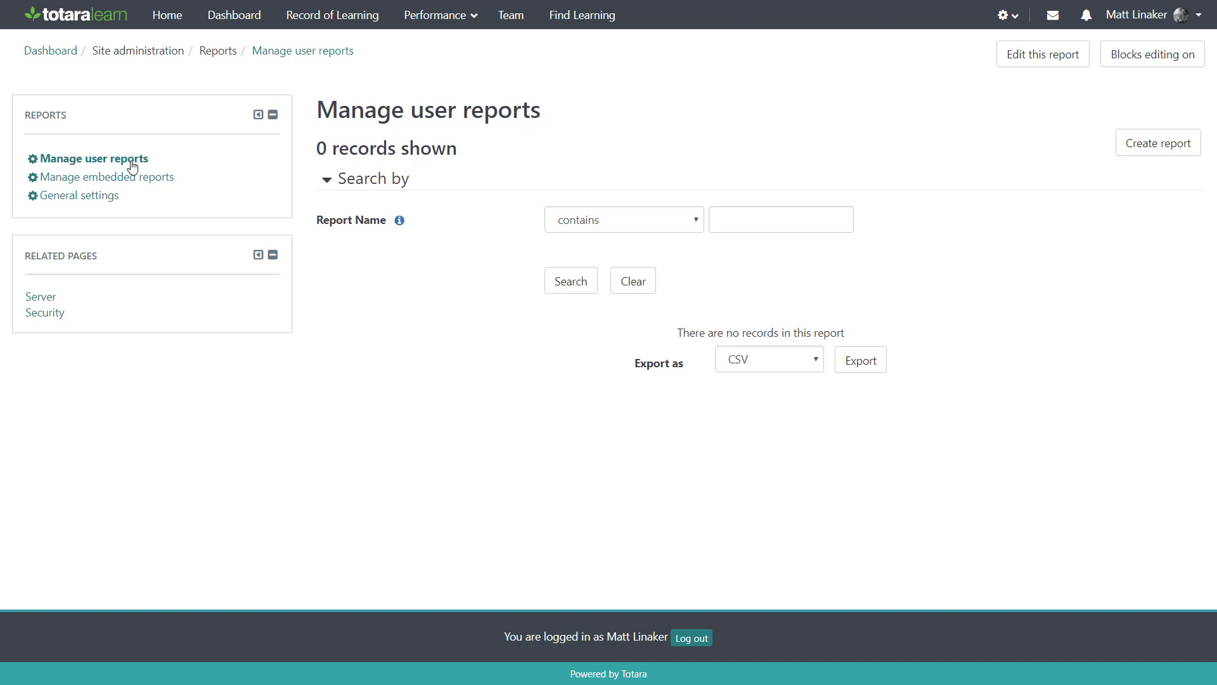
{"action": "left_click", "coordinate": [1132, 152]}
{"action": "left_click", "coordinate": [734, 211]}
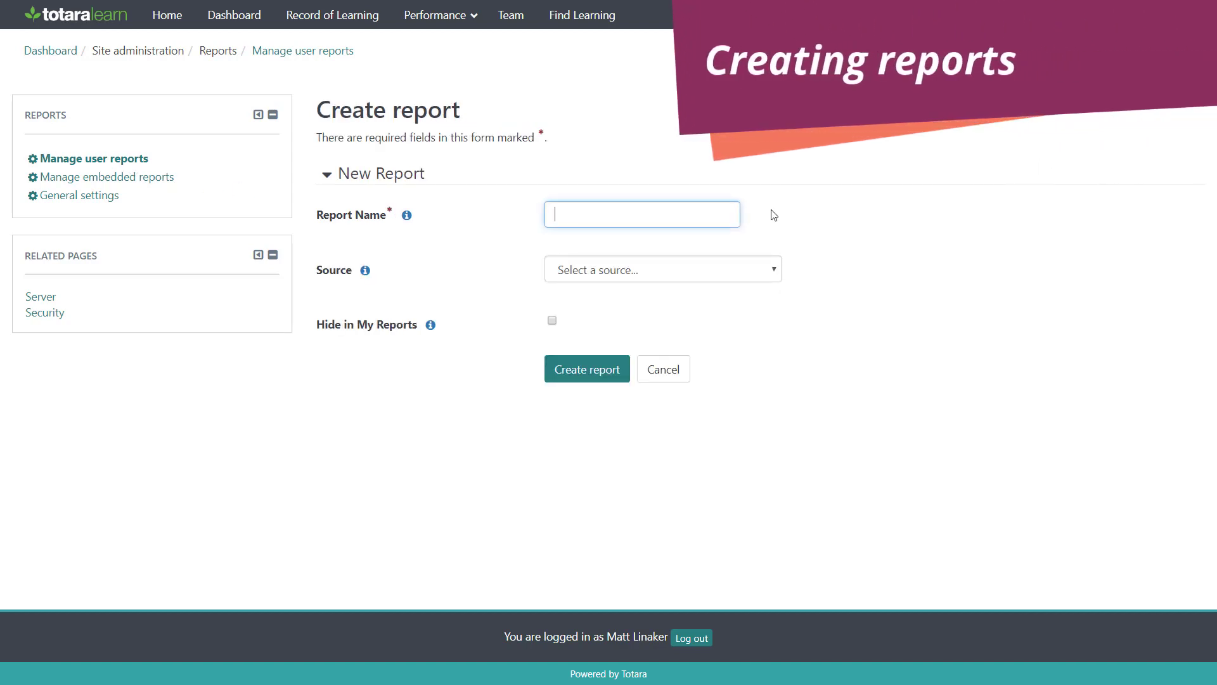
{"action": "type", "text": "Badges progress"}
{"action": "left_click", "coordinate": [774, 215]}
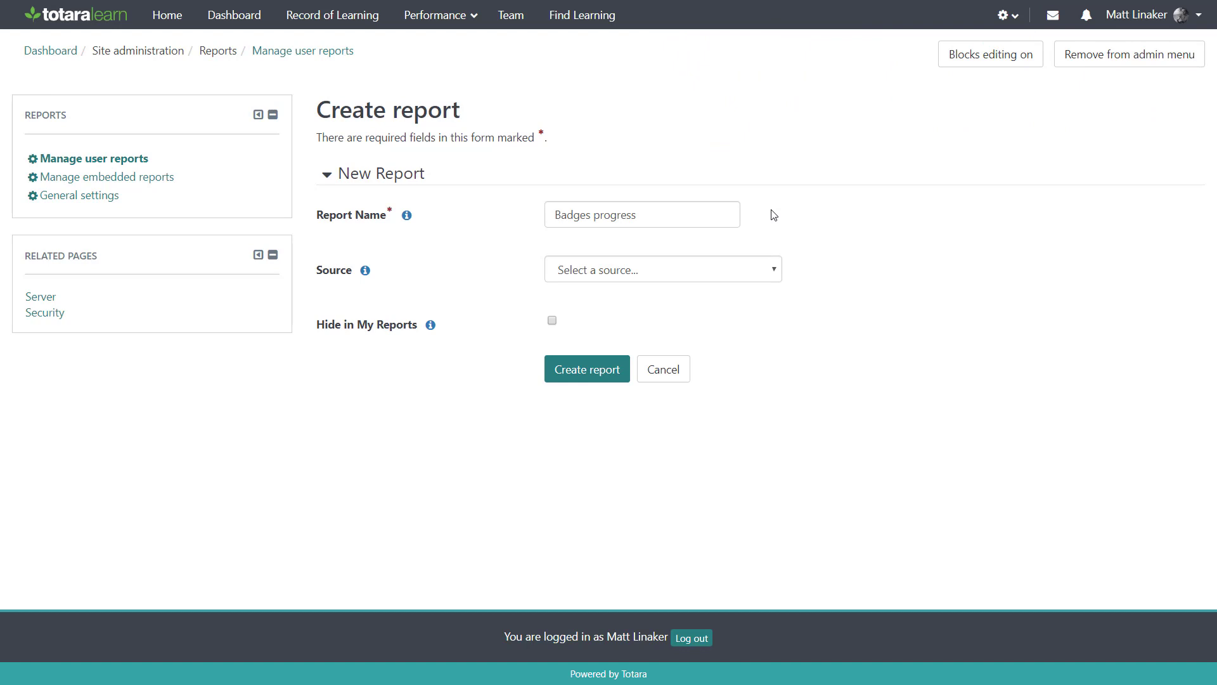
{"action": "left_click", "coordinate": [750, 279]}
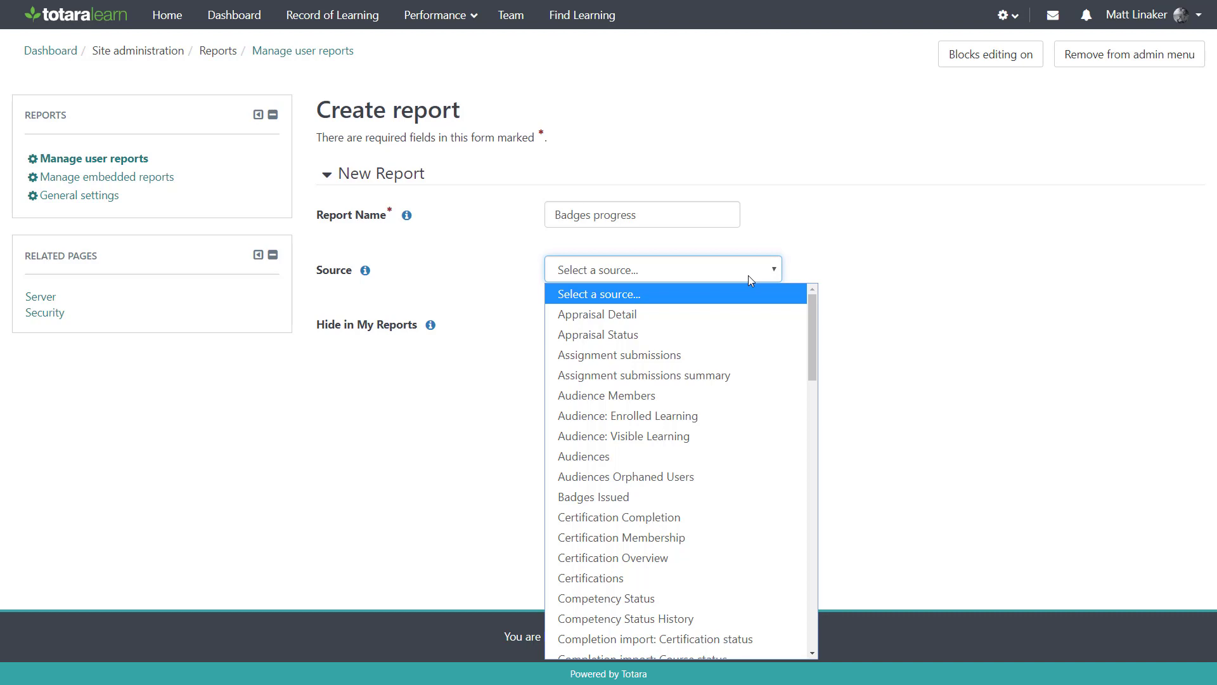
{"action": "left_click", "coordinate": [659, 498]}
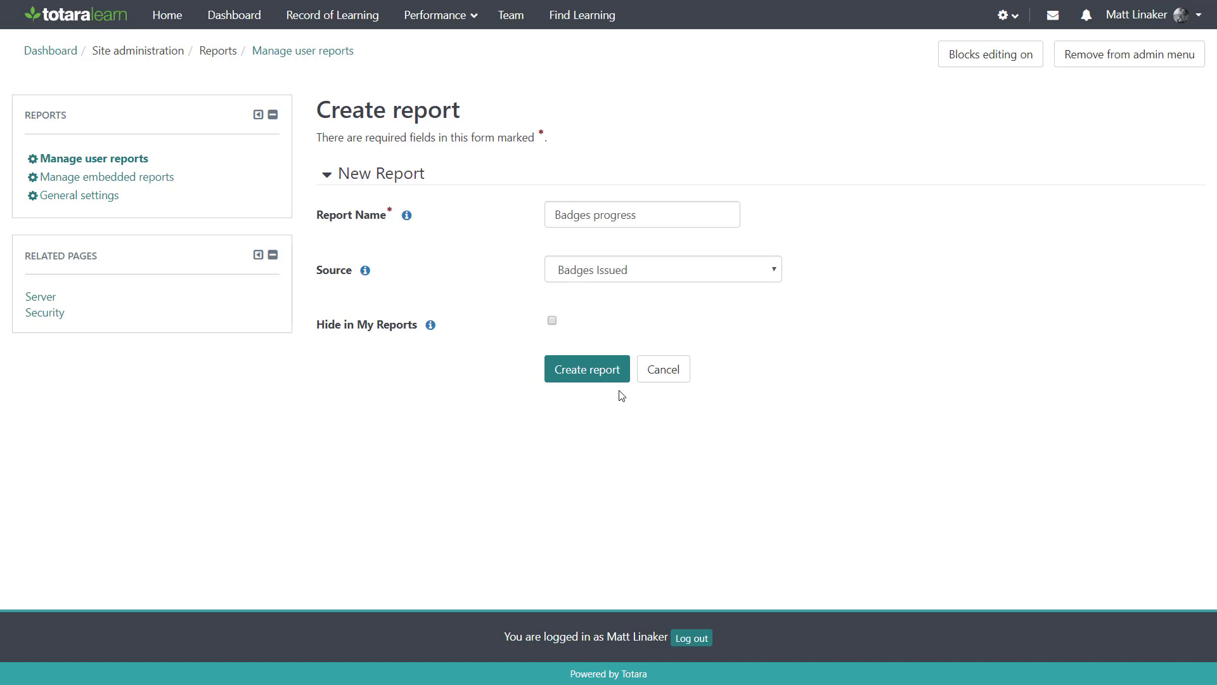
{"action": "left_click", "coordinate": [603, 372]}
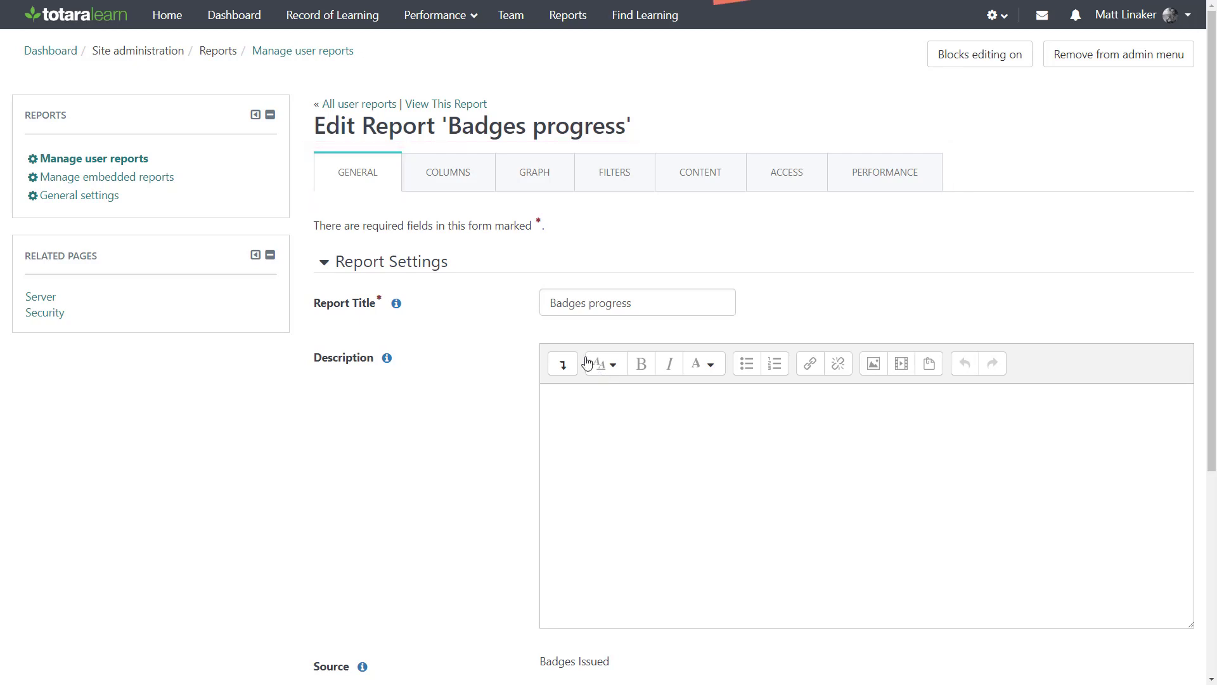
Add a Course Name column to the Badges progress report.
{"action": "left_click", "coordinate": [454, 188]}
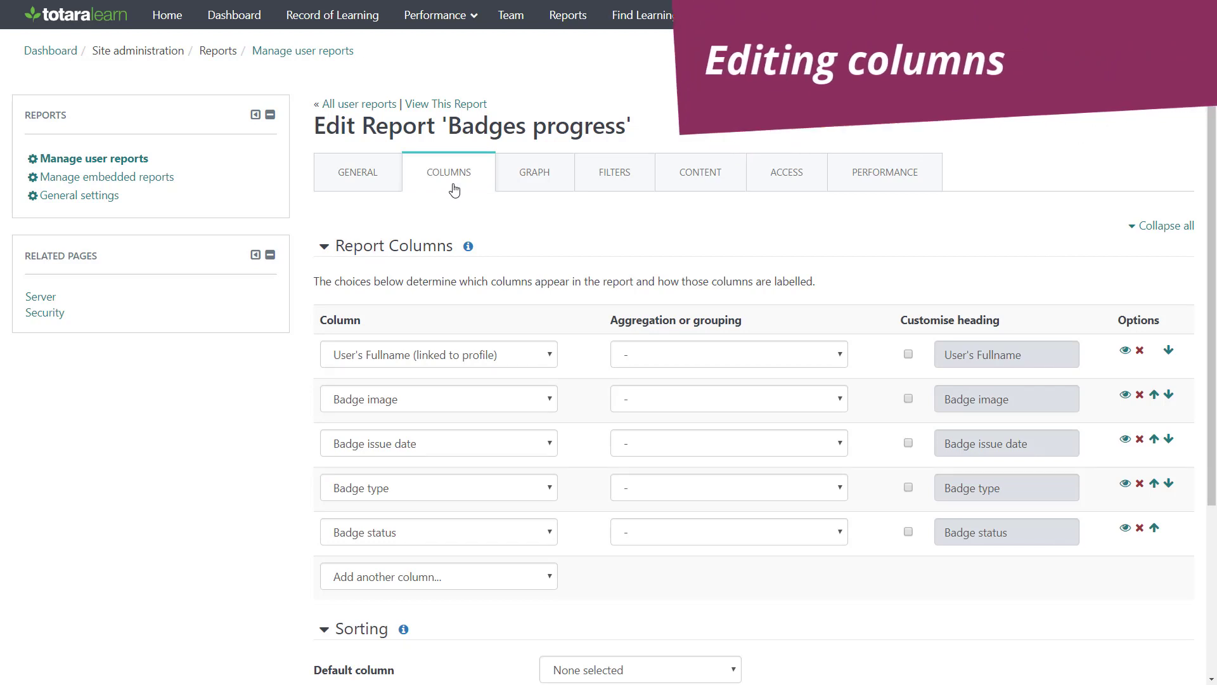
{"action": "left_click", "coordinate": [532, 578]}
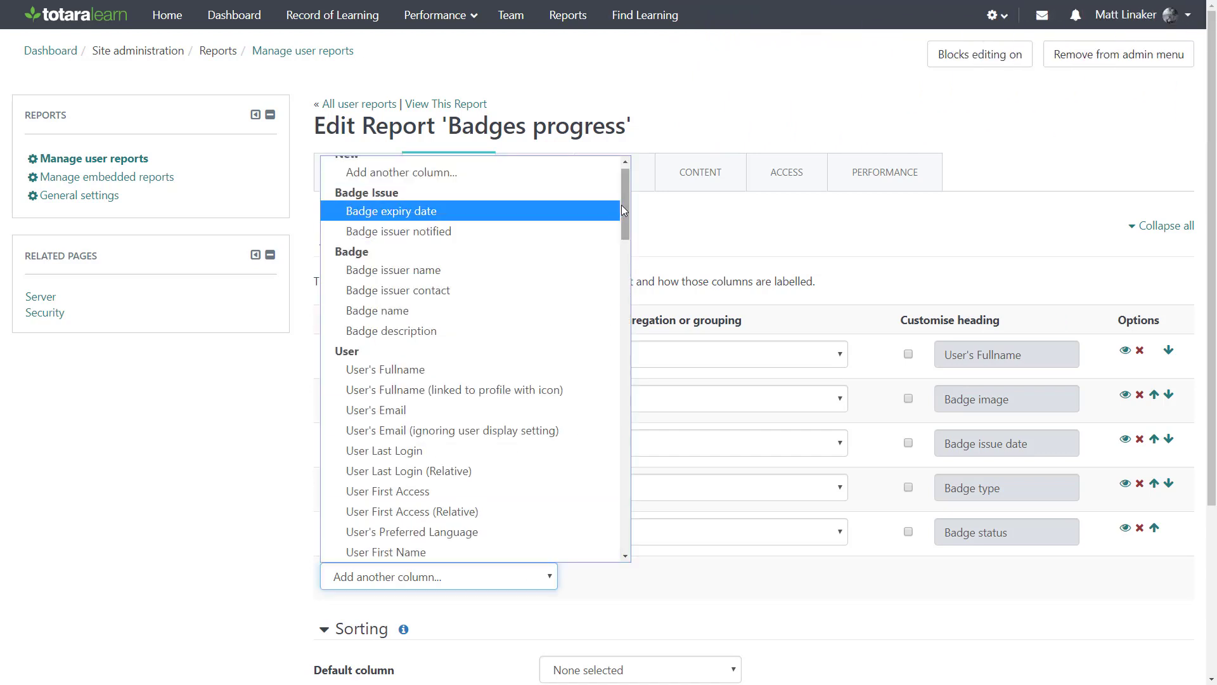
{"action": "left_click_drag", "start_coordinate": [621, 204], "coordinate": [622, 336]}
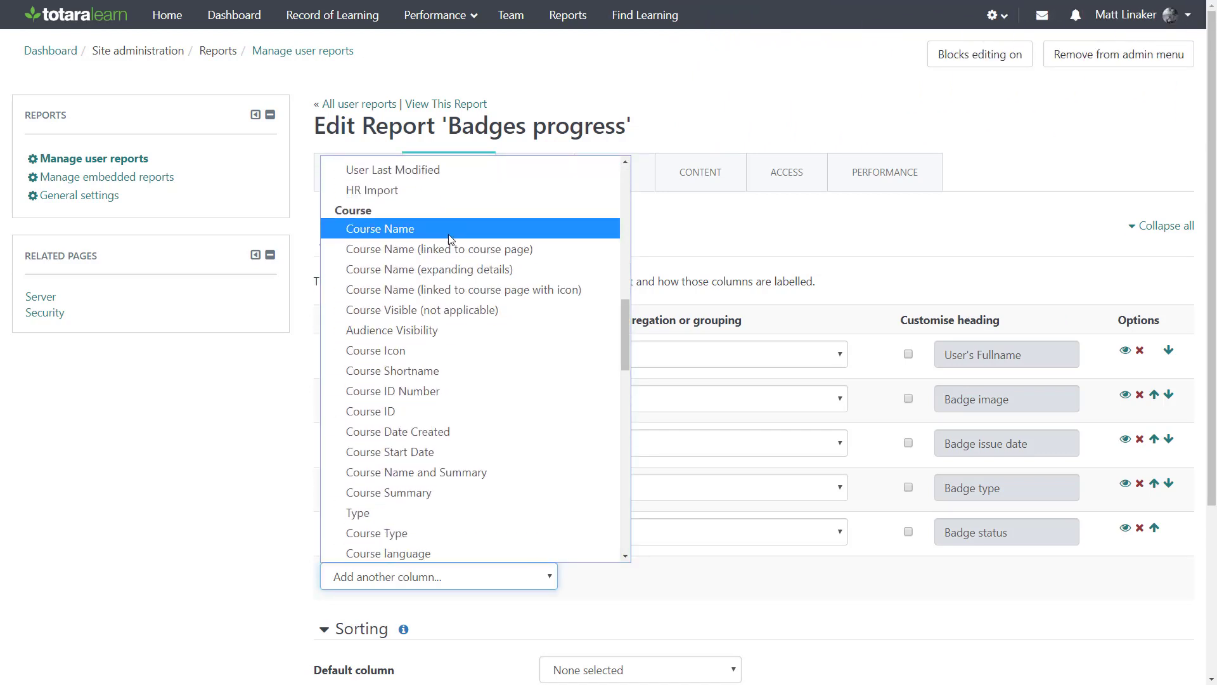
{"action": "left_click", "coordinate": [381, 230]}
{"action": "left_click", "coordinate": [1136, 578]}
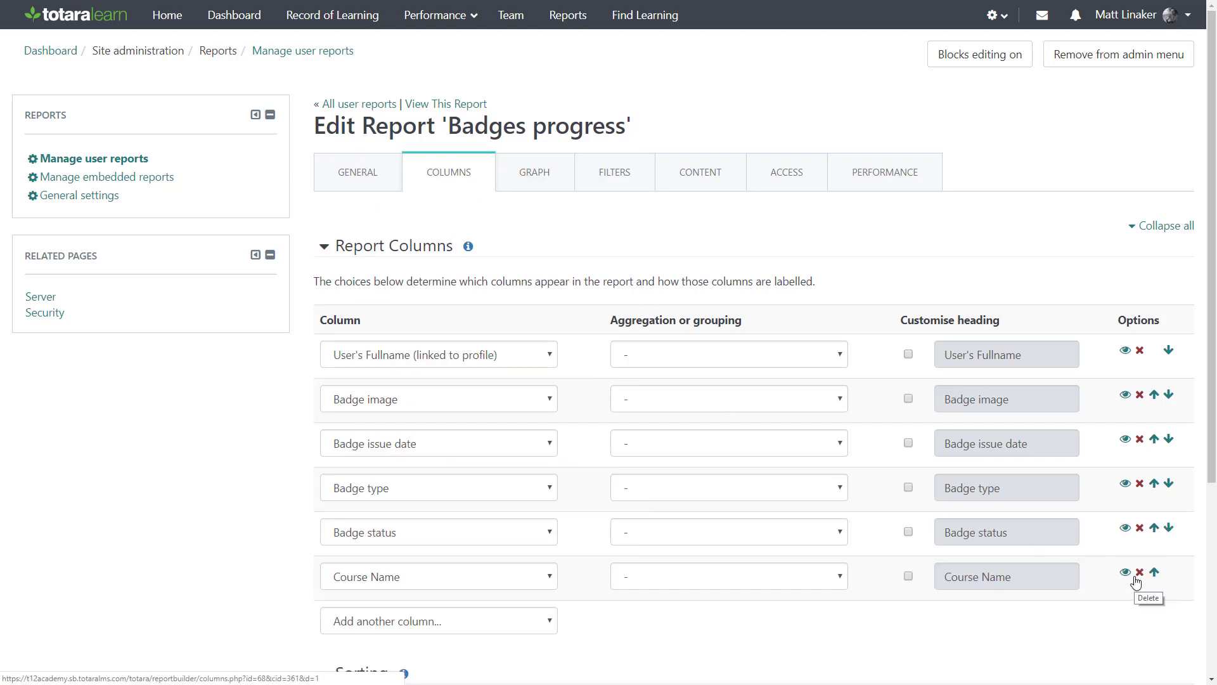
Delete the Badge image and Badge type columns and move Course Name to be the first report column.
{"action": "left_click", "coordinate": [1140, 396]}
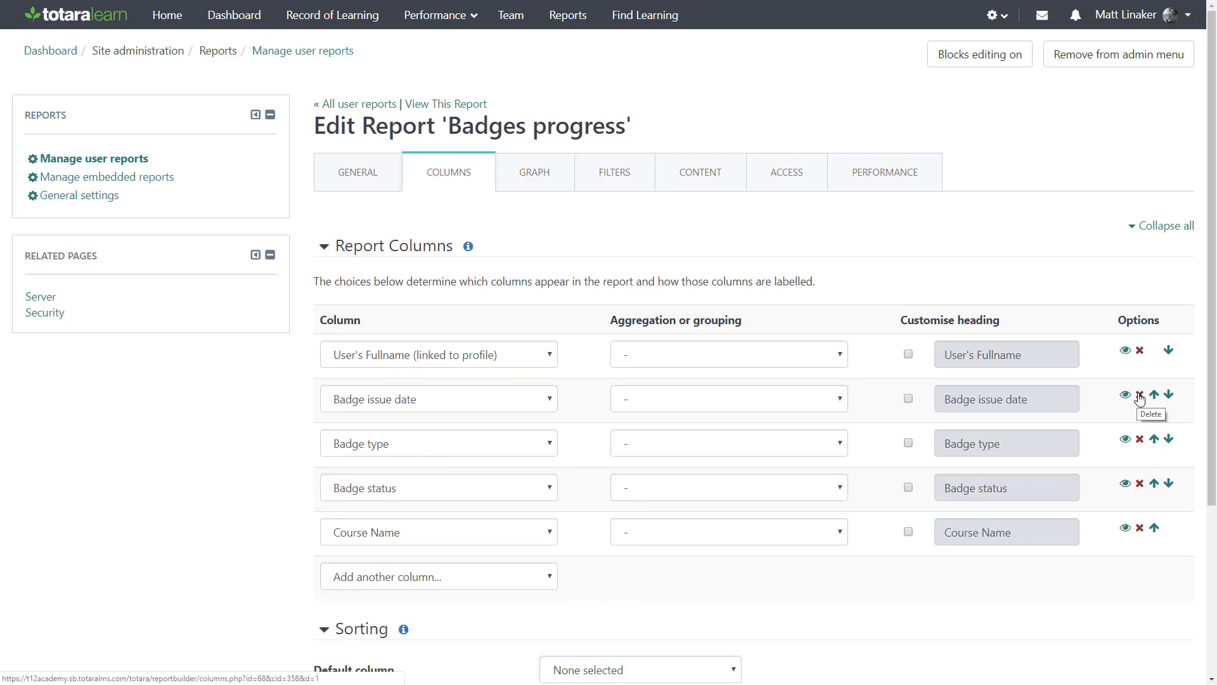
{"action": "left_click", "coordinate": [1139, 440]}
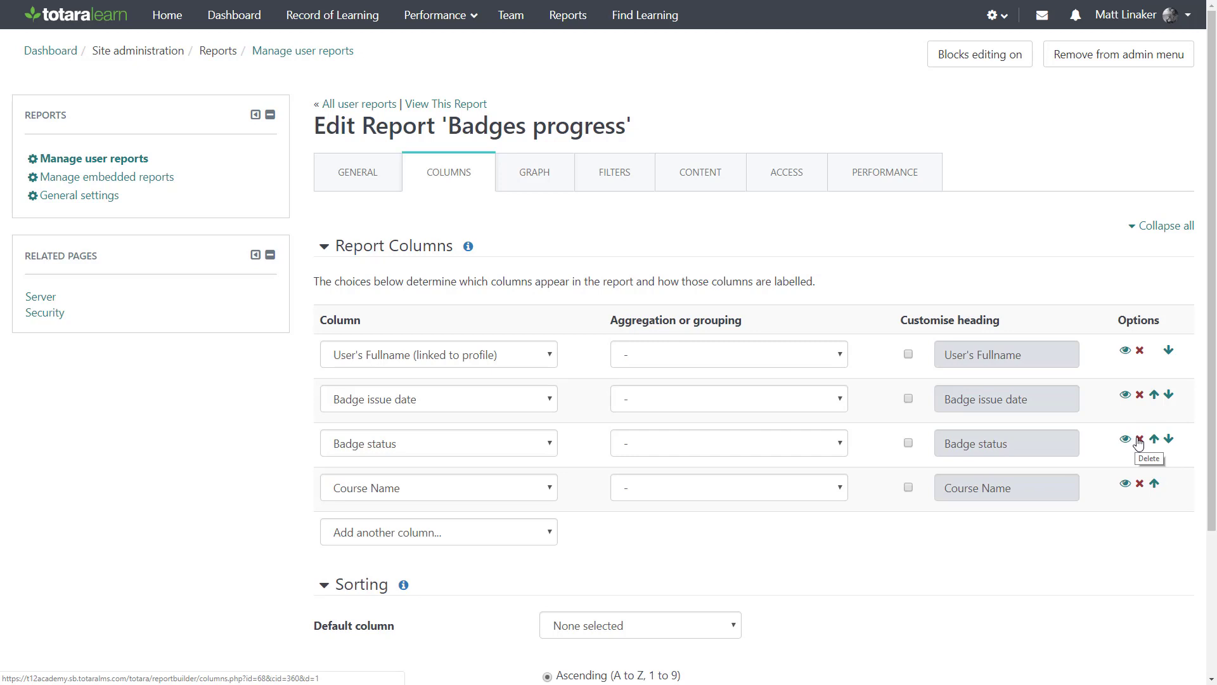
{"action": "left_click", "coordinate": [1154, 484]}
{"action": "left_click", "coordinate": [1154, 441]}
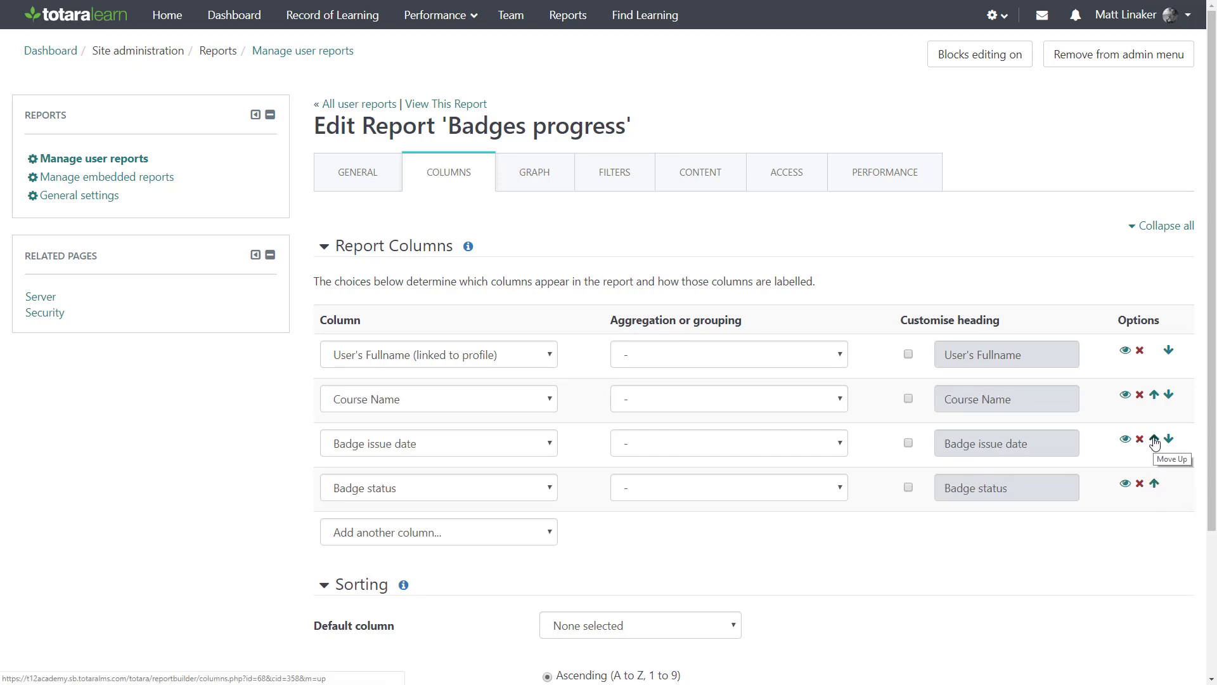
{"action": "left_click", "coordinate": [1154, 396]}
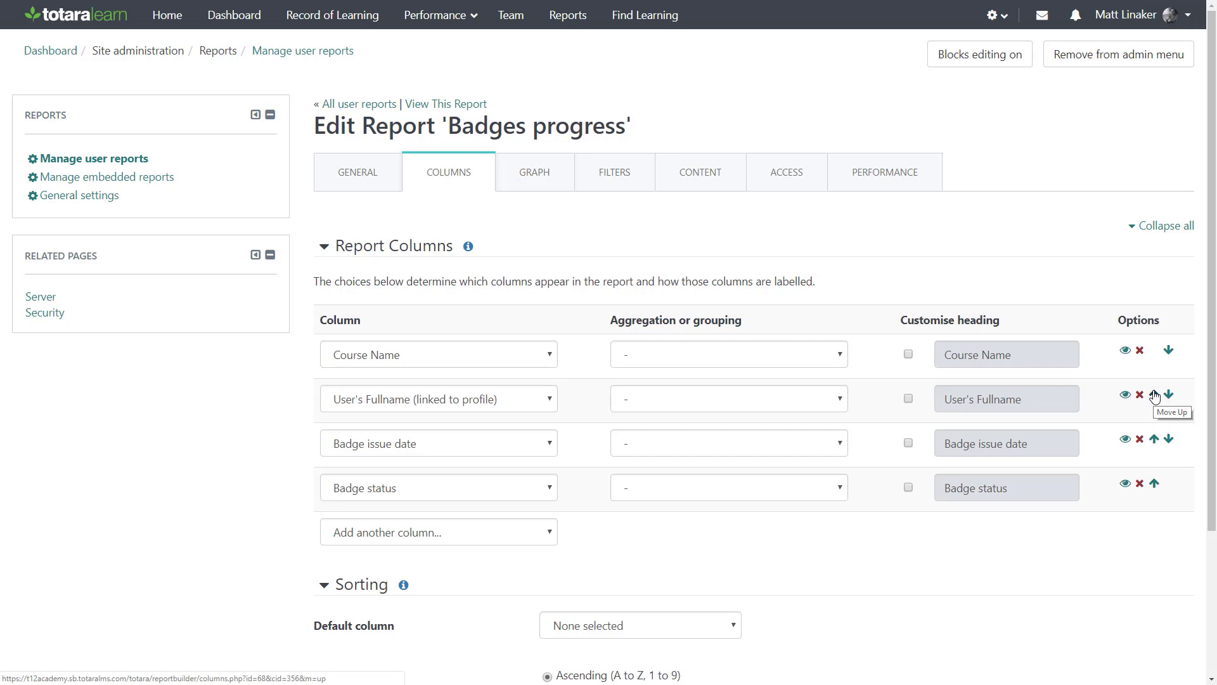
Switch the custom heading option for Course Name on and back off, and save the column changes.
{"action": "left_click", "coordinate": [908, 355]}
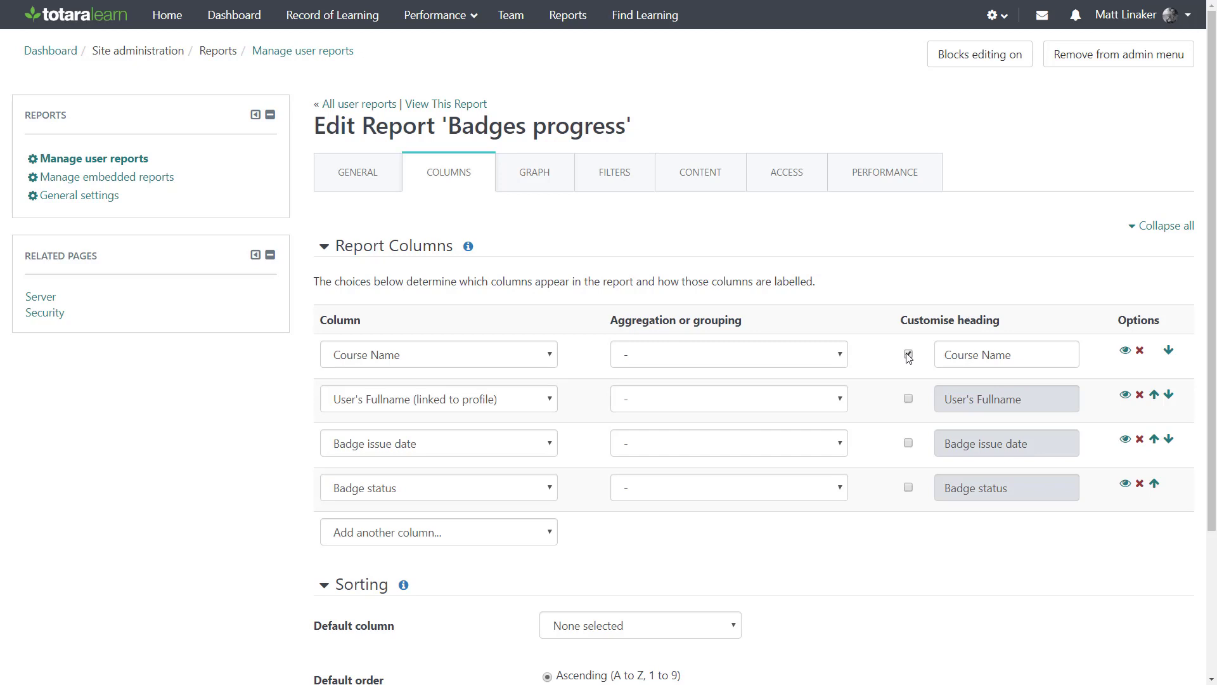
{"action": "left_click", "coordinate": [908, 354]}
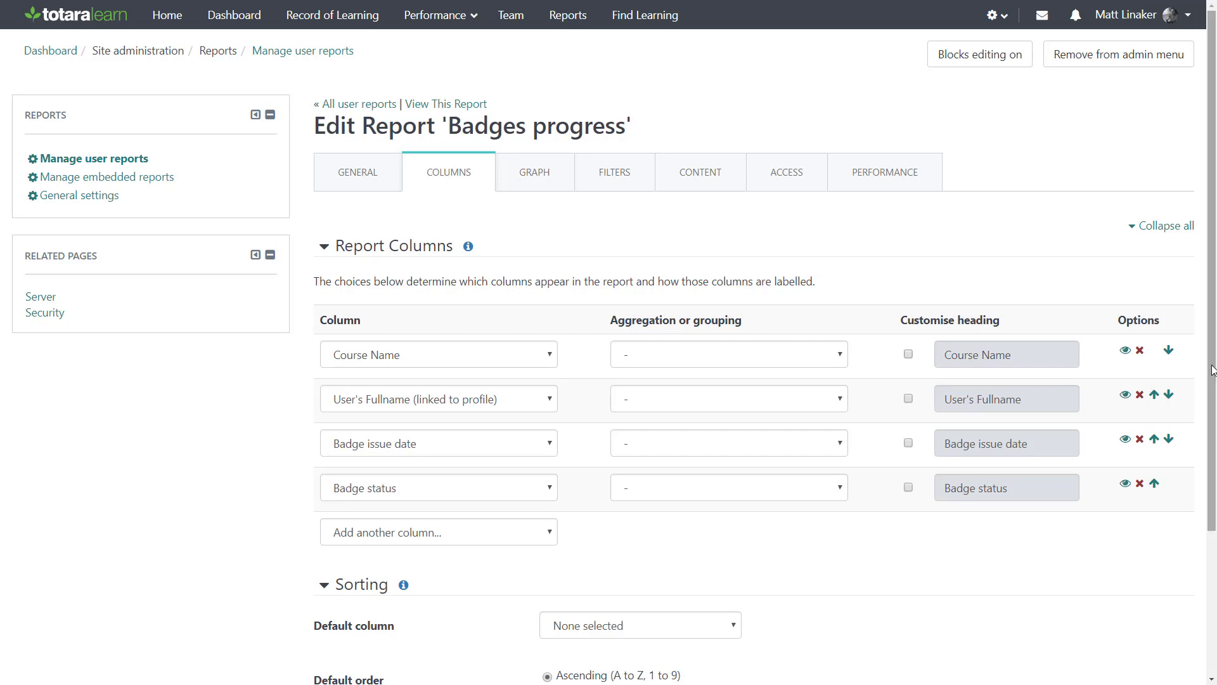
{"action": "scroll", "coordinate": [1192, 533], "scroll_direction": "down", "scroll_amount": 3}
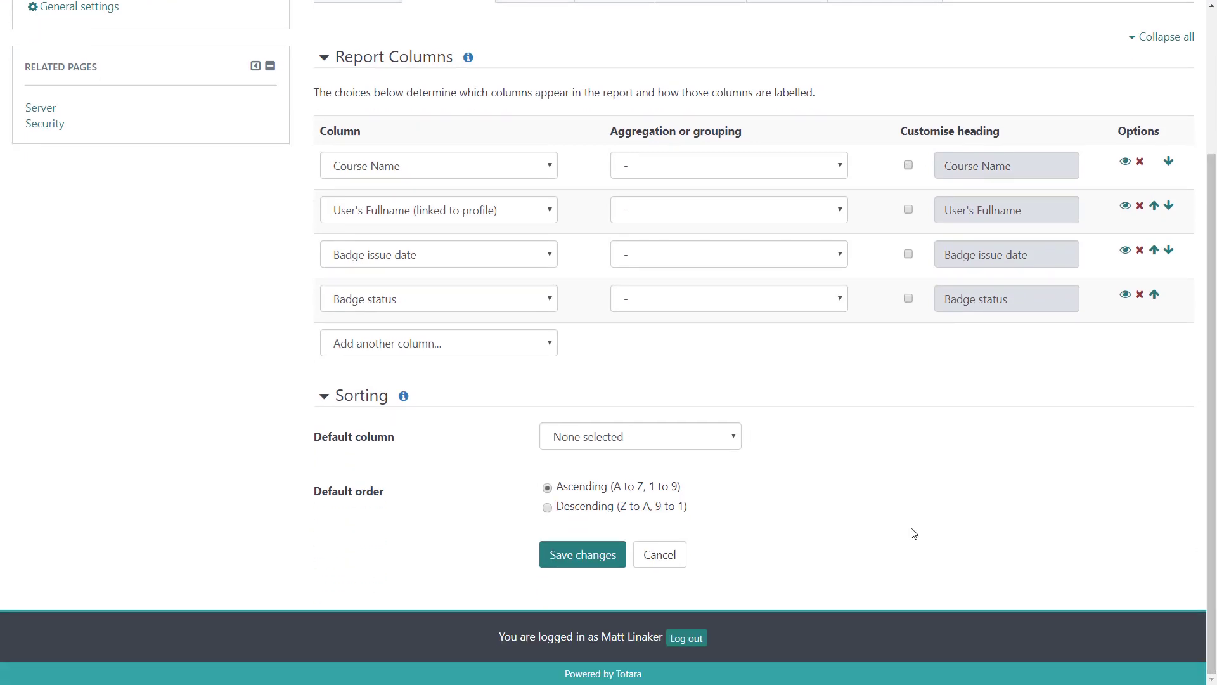
{"action": "left_click", "coordinate": [599, 556]}
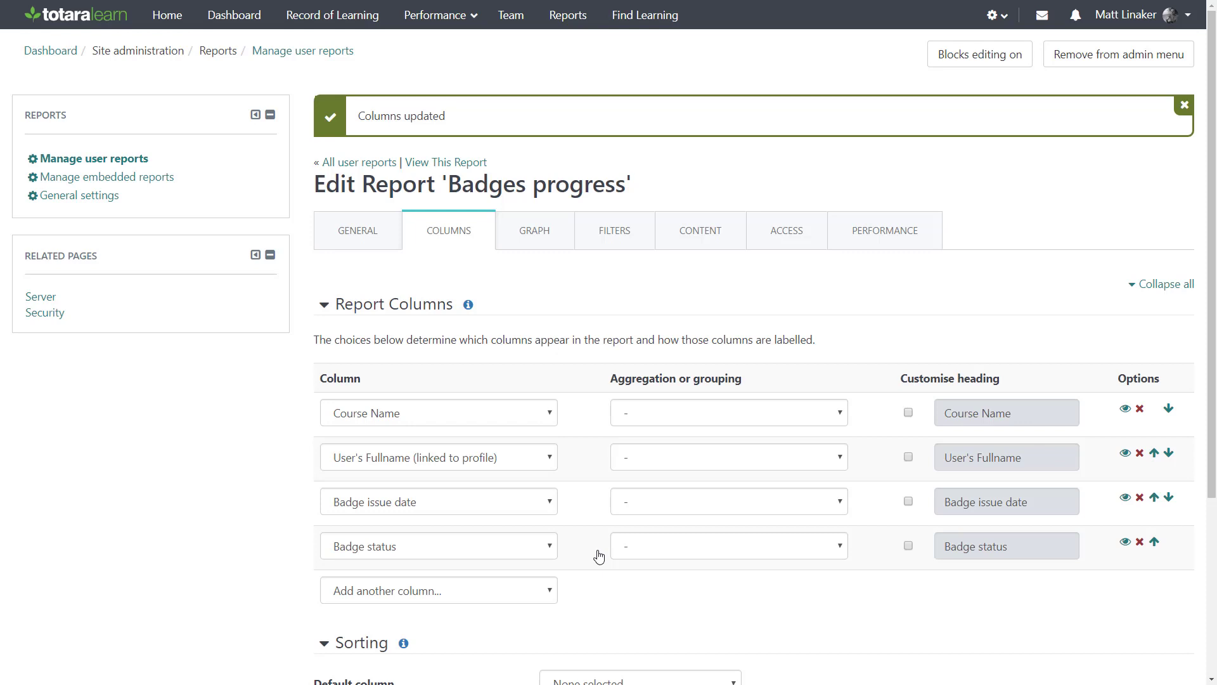
Remove the Badges and Badge type standard filters and mark the Badge status filter as advanced.
{"action": "left_click", "coordinate": [619, 232]}
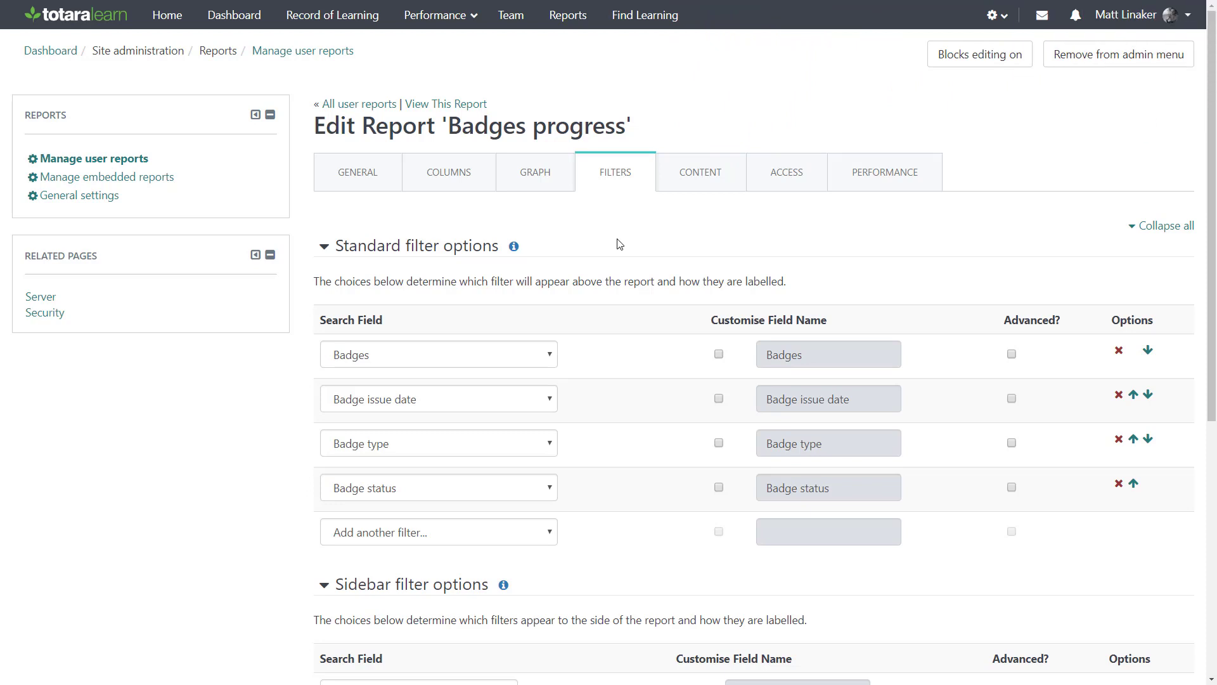
{"action": "left_click", "coordinate": [1120, 353]}
{"action": "left_click", "coordinate": [1120, 395]}
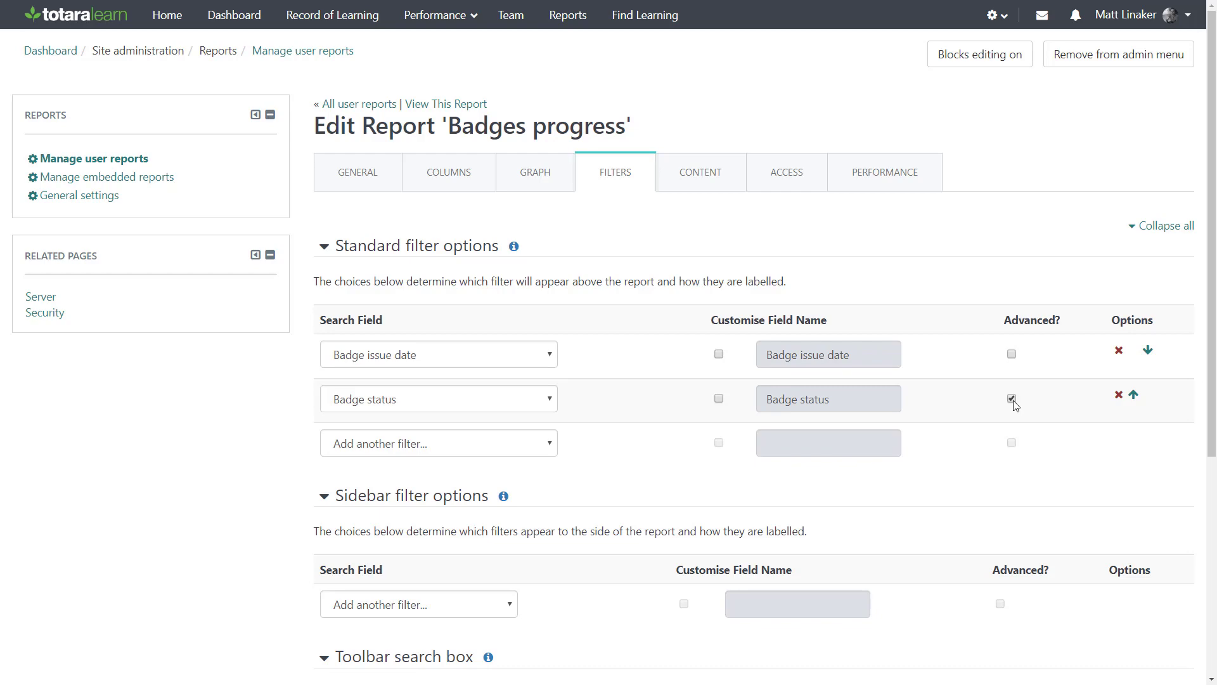
Add Badge name as a sidebar filter for the report.
{"action": "scroll", "coordinate": [1177, 380], "scroll_direction": "down", "scroll_amount": 5}
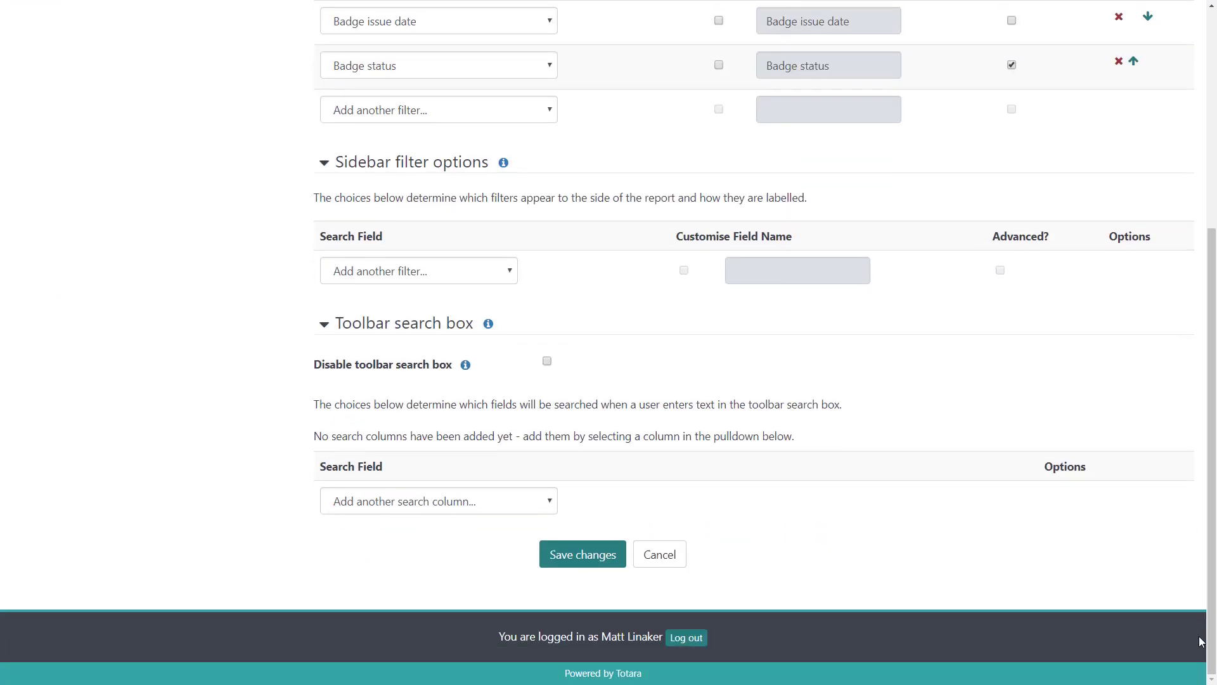
{"action": "left_click", "coordinate": [510, 277]}
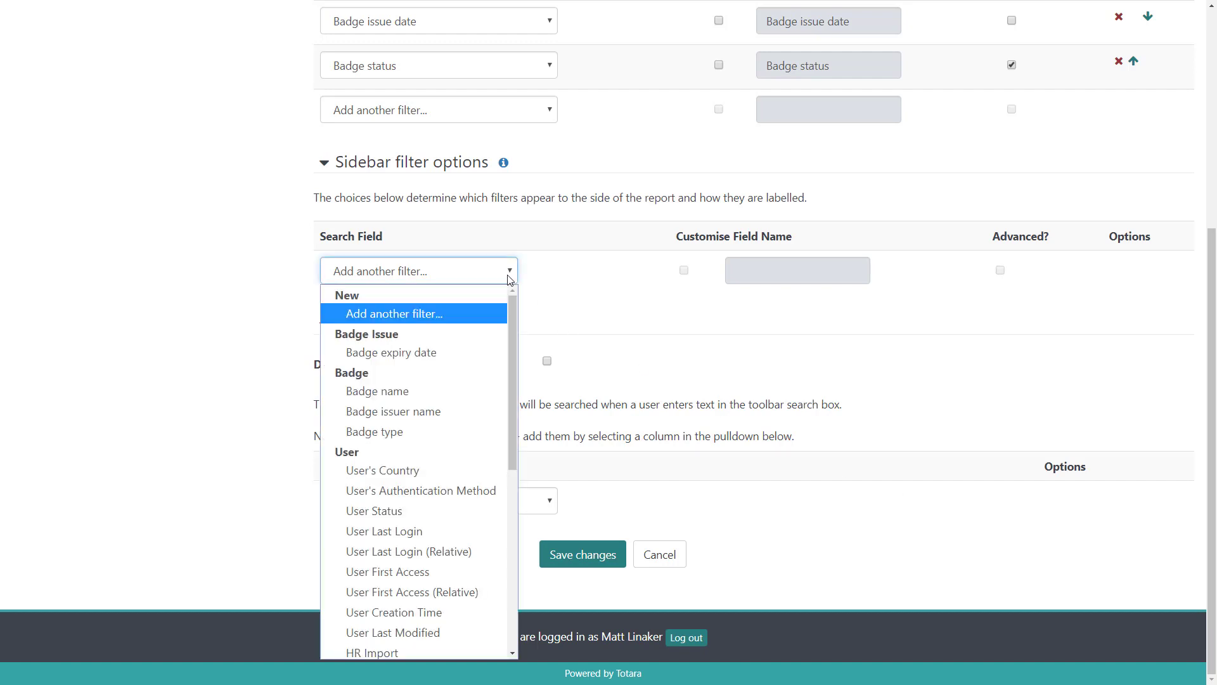
{"action": "left_click", "coordinate": [474, 389]}
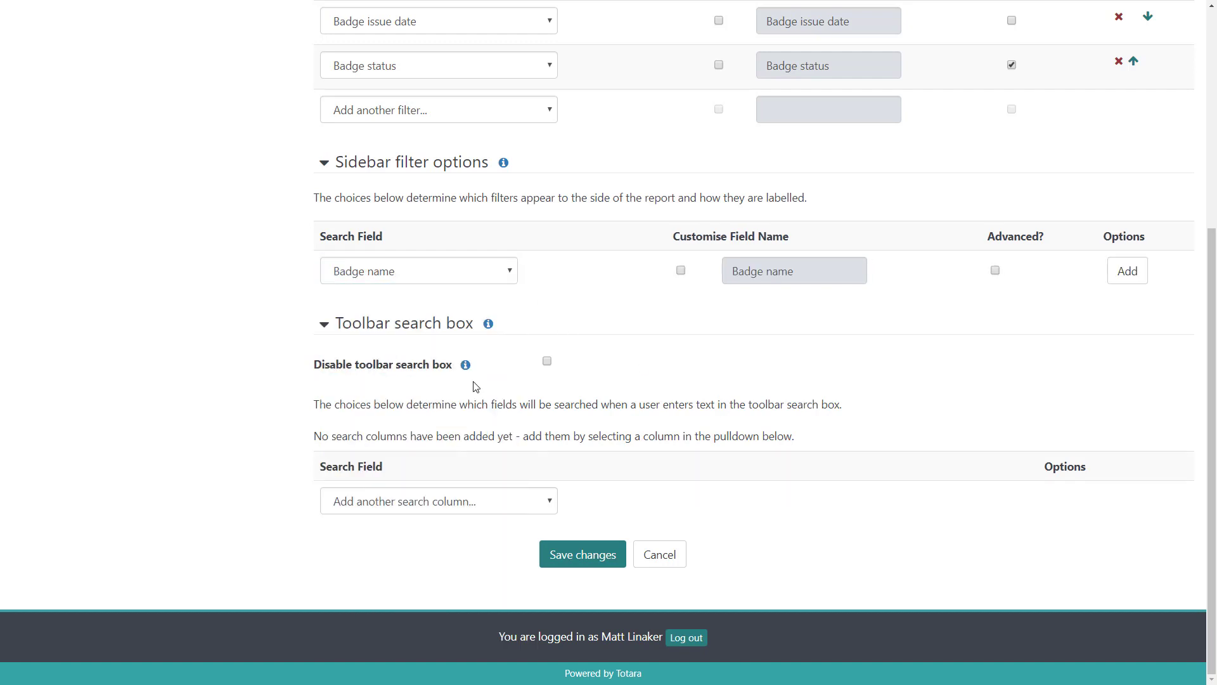
{"action": "left_click", "coordinate": [1117, 271]}
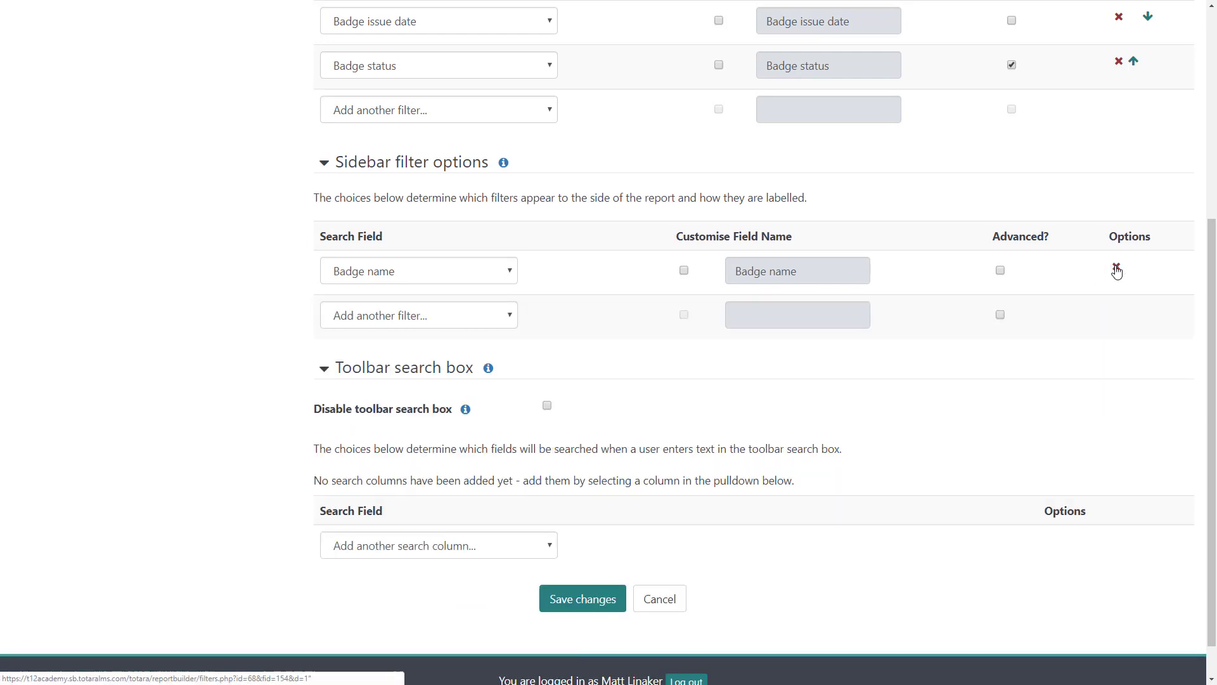
Add User's Fullname as a toolbar search field and save the filter changes.
{"action": "left_click", "coordinate": [510, 548]}
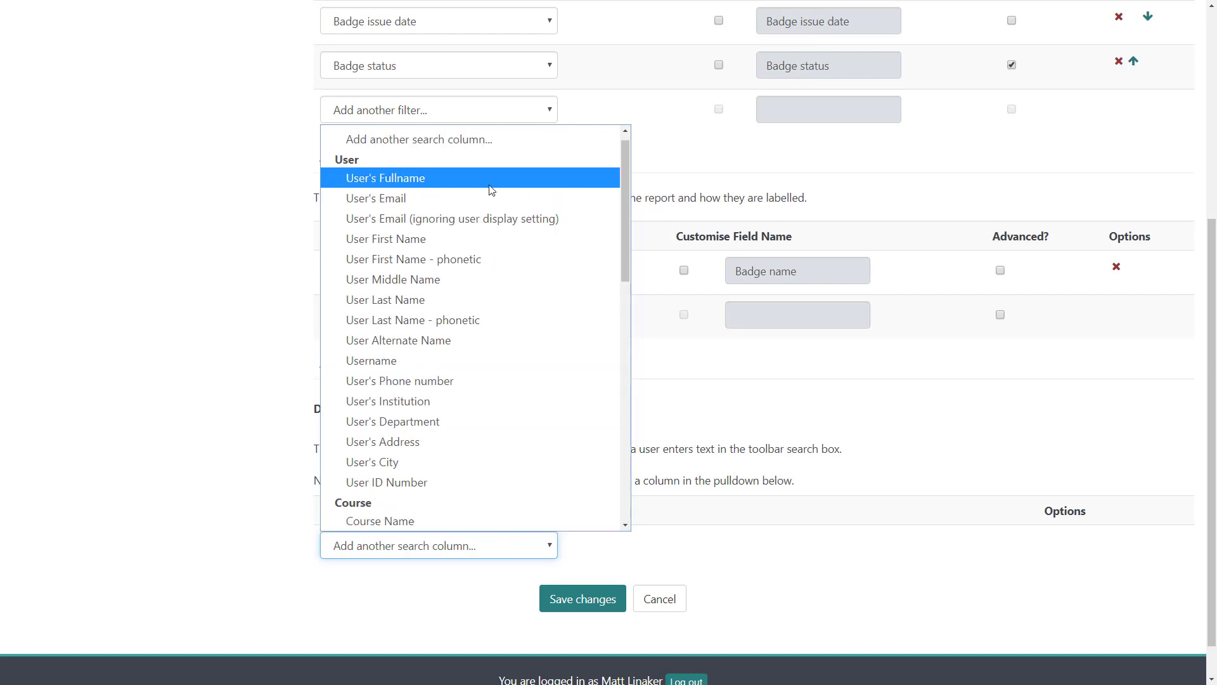
{"action": "left_click", "coordinate": [488, 178]}
{"action": "left_click", "coordinate": [1058, 546]}
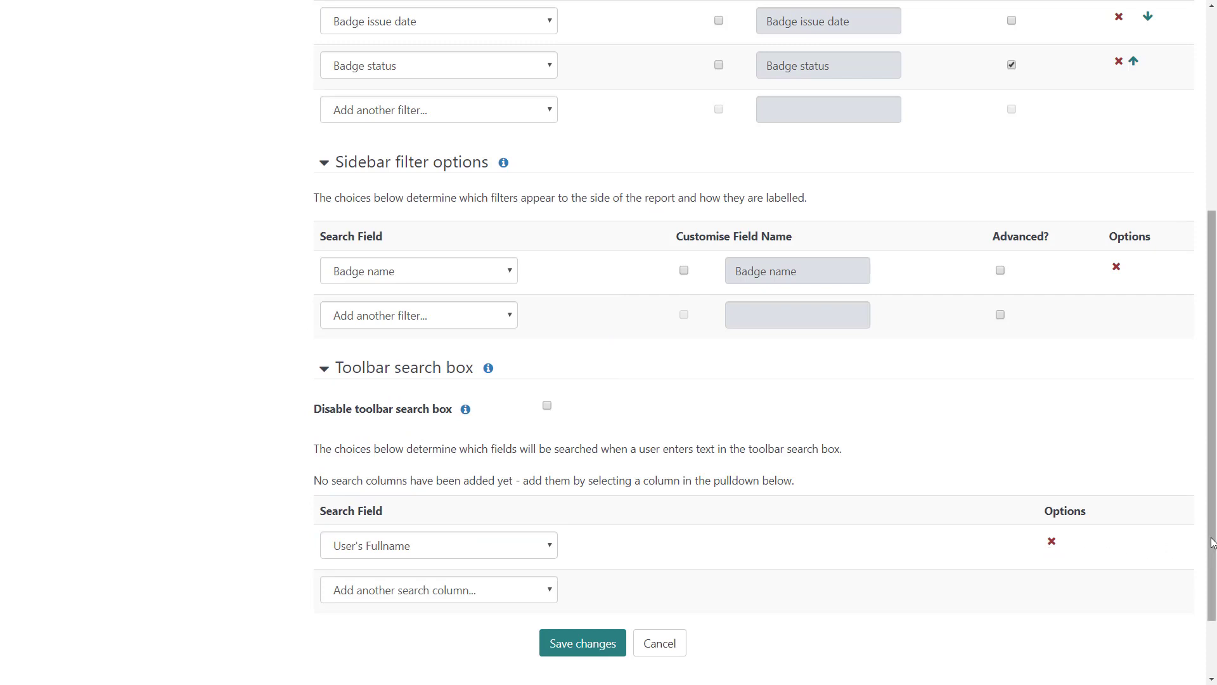
{"action": "scroll", "coordinate": [1141, 571], "scroll_direction": "down", "scroll_amount": 2}
{"action": "left_click", "coordinate": [583, 554]}
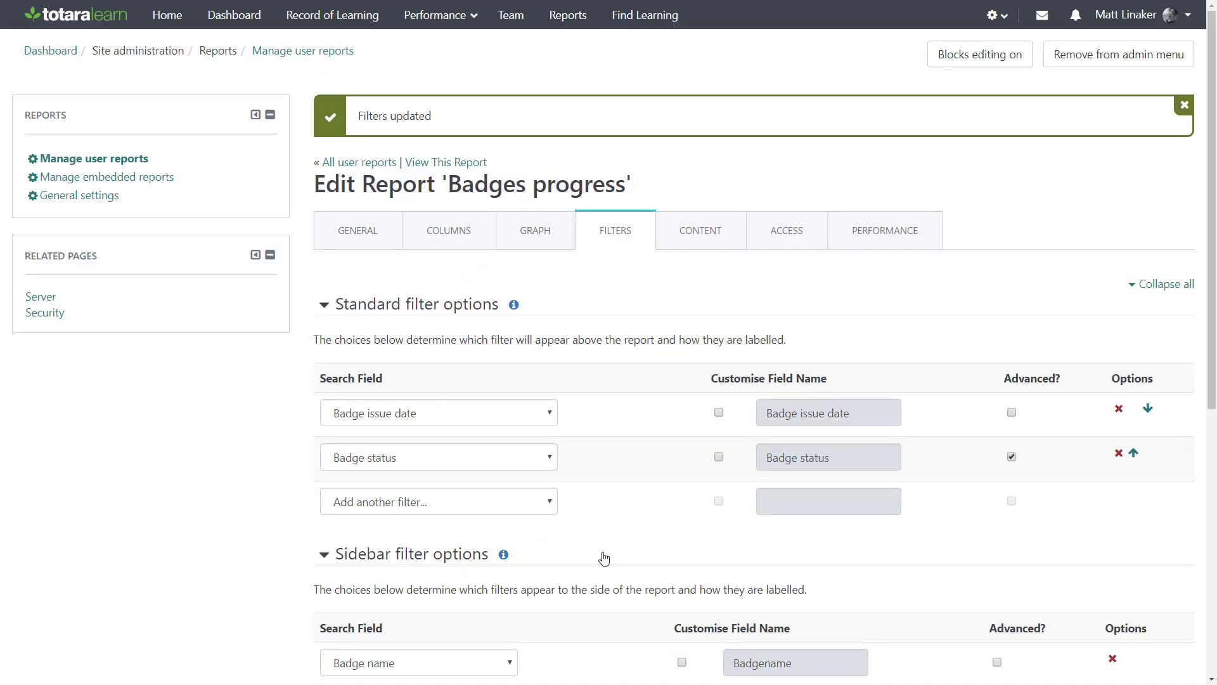
View the Badges progress report and return to editing it.
{"action": "left_click", "coordinate": [426, 163]}
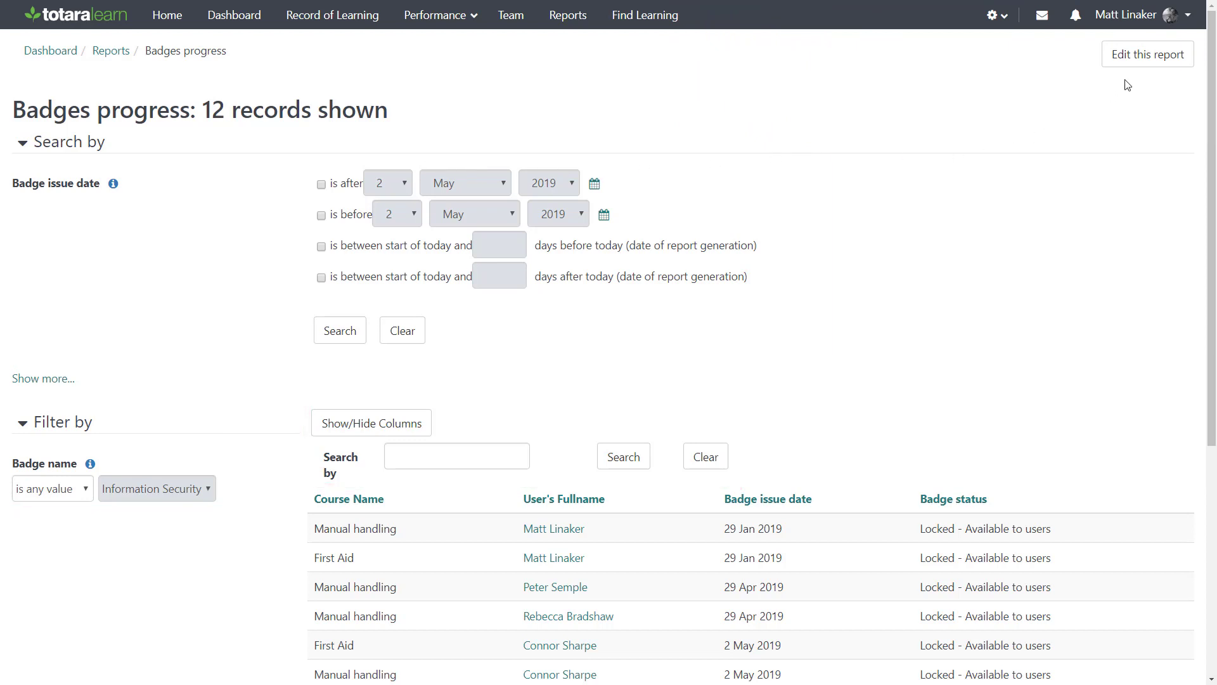
{"action": "left_click", "coordinate": [1143, 63]}
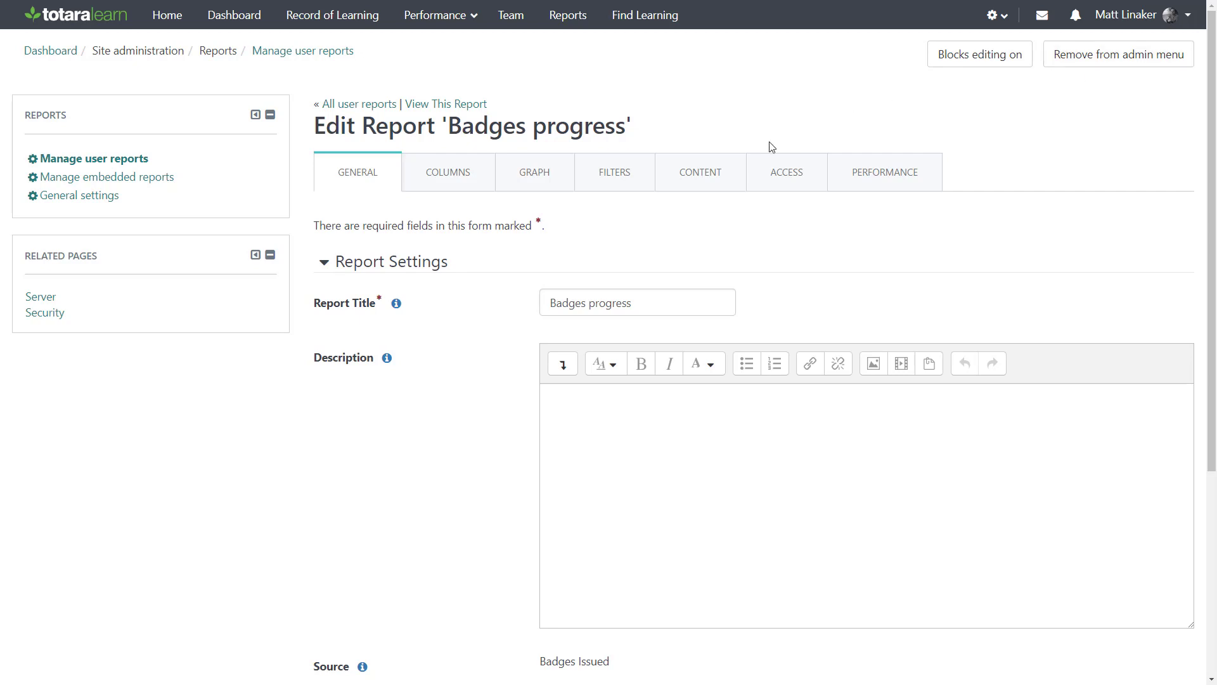
Set the report content to match any checked criteria and show records based on user, including own records and direct reports' records.
{"action": "left_click", "coordinate": [715, 173]}
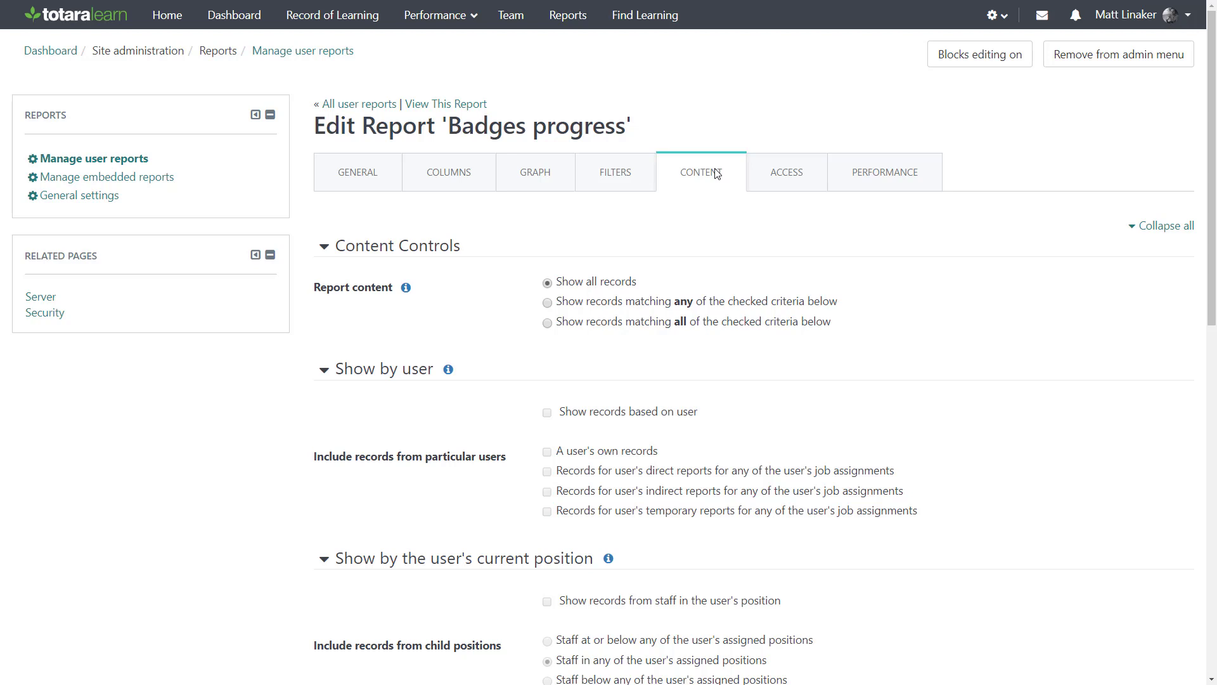
{"action": "left_click", "coordinate": [547, 302]}
{"action": "left_click", "coordinate": [547, 413]}
Enable showing records by audience for Active users (AUD0013) and save the content changes.
{"action": "scroll", "coordinate": [1210, 257], "scroll_direction": "down", "scroll_amount": 3}
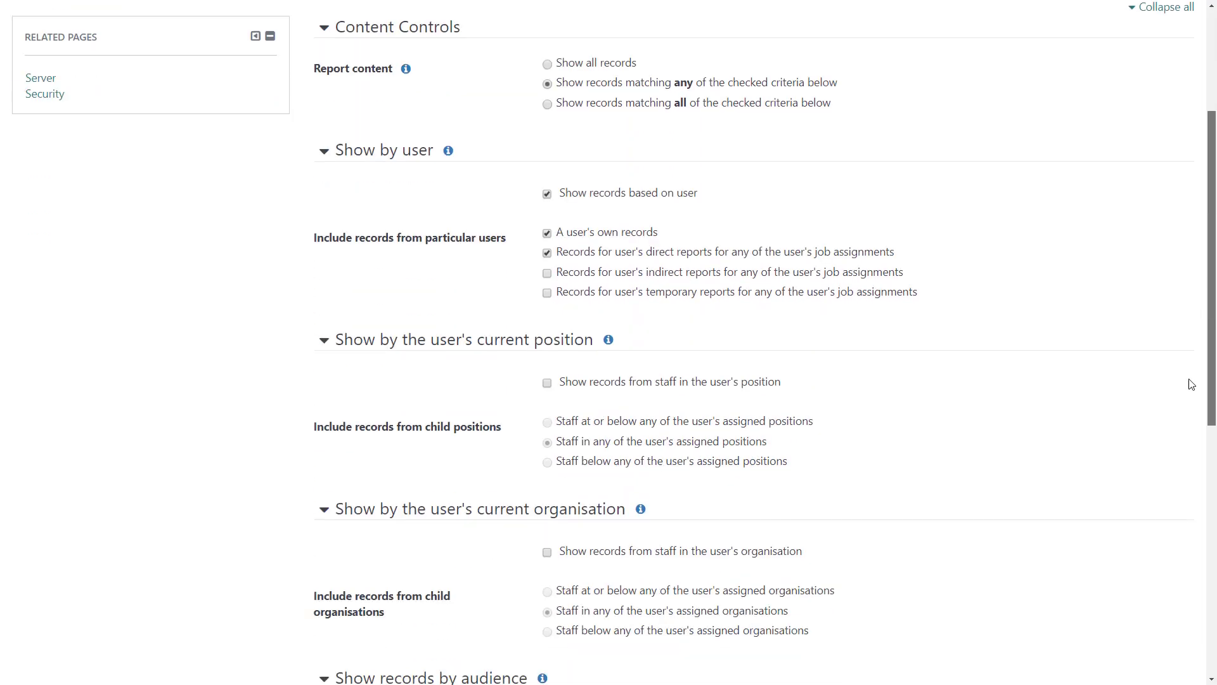
{"action": "scroll", "coordinate": [1191, 384], "scroll_direction": "down", "scroll_amount": 6}
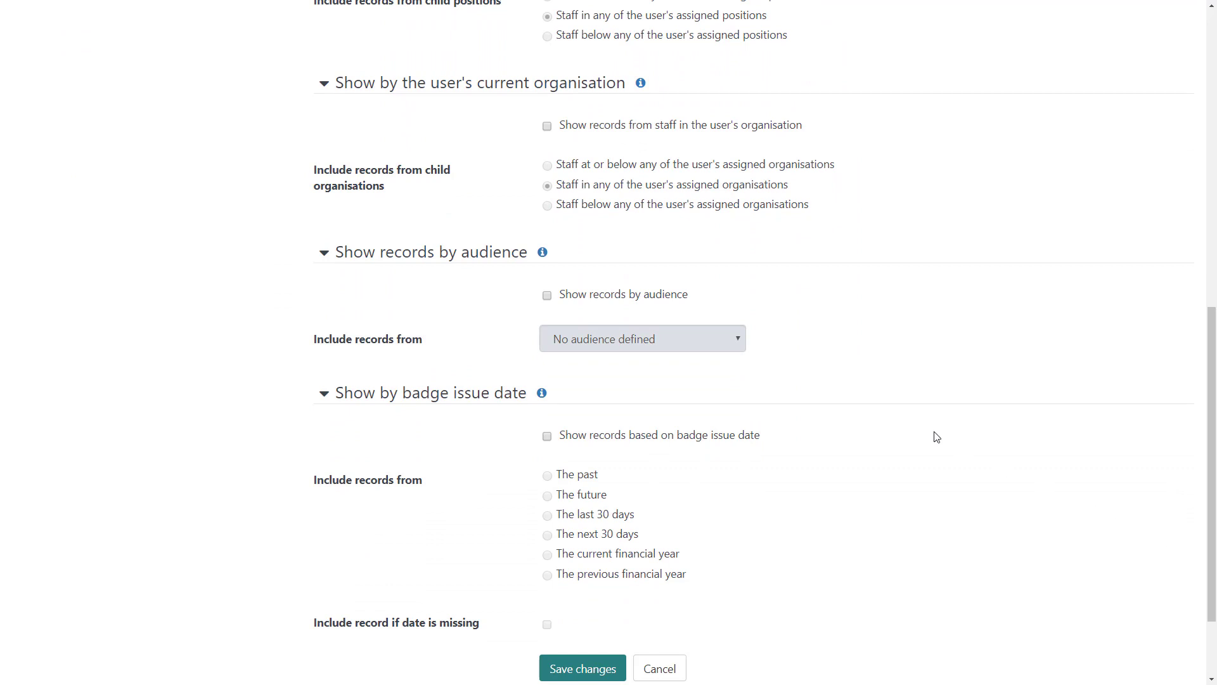
{"action": "left_click", "coordinate": [548, 296]}
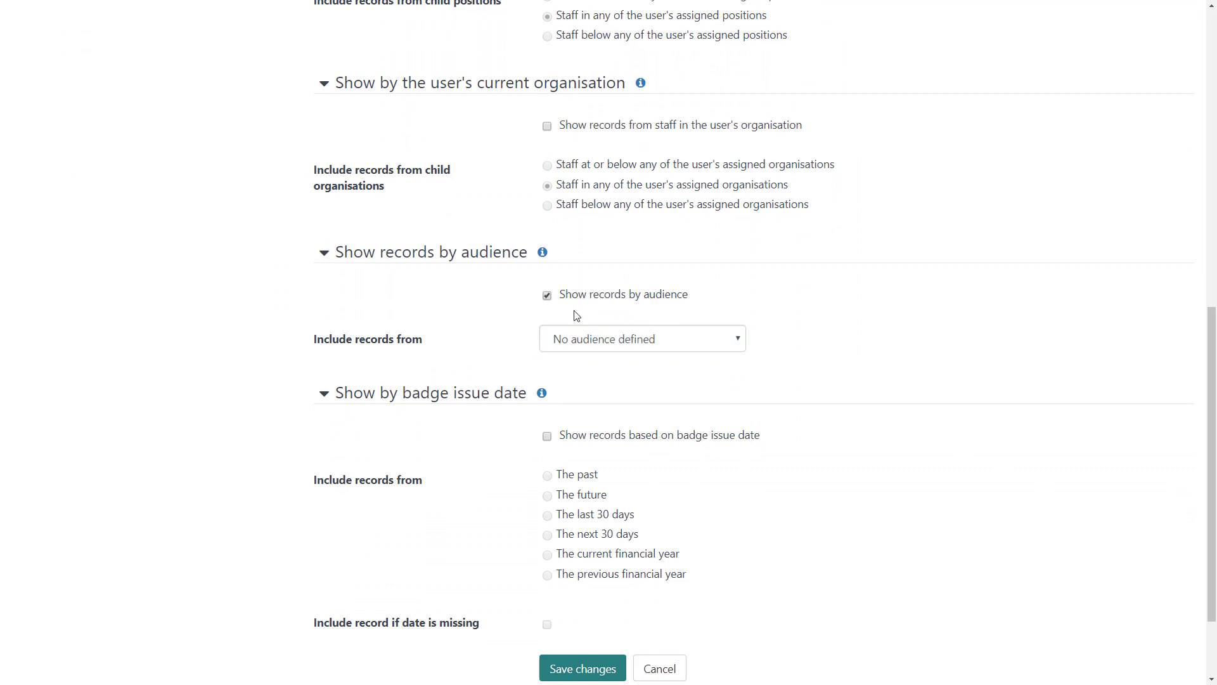
{"action": "left_click", "coordinate": [593, 337]}
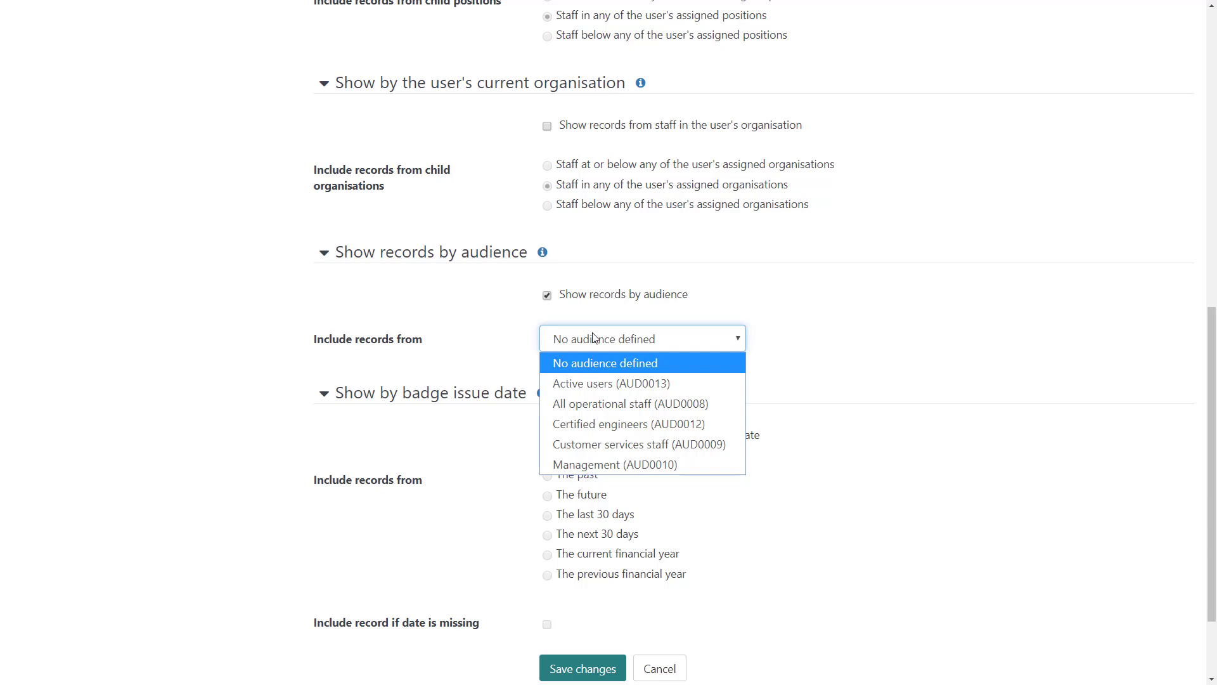
{"action": "left_click", "coordinate": [610, 384]}
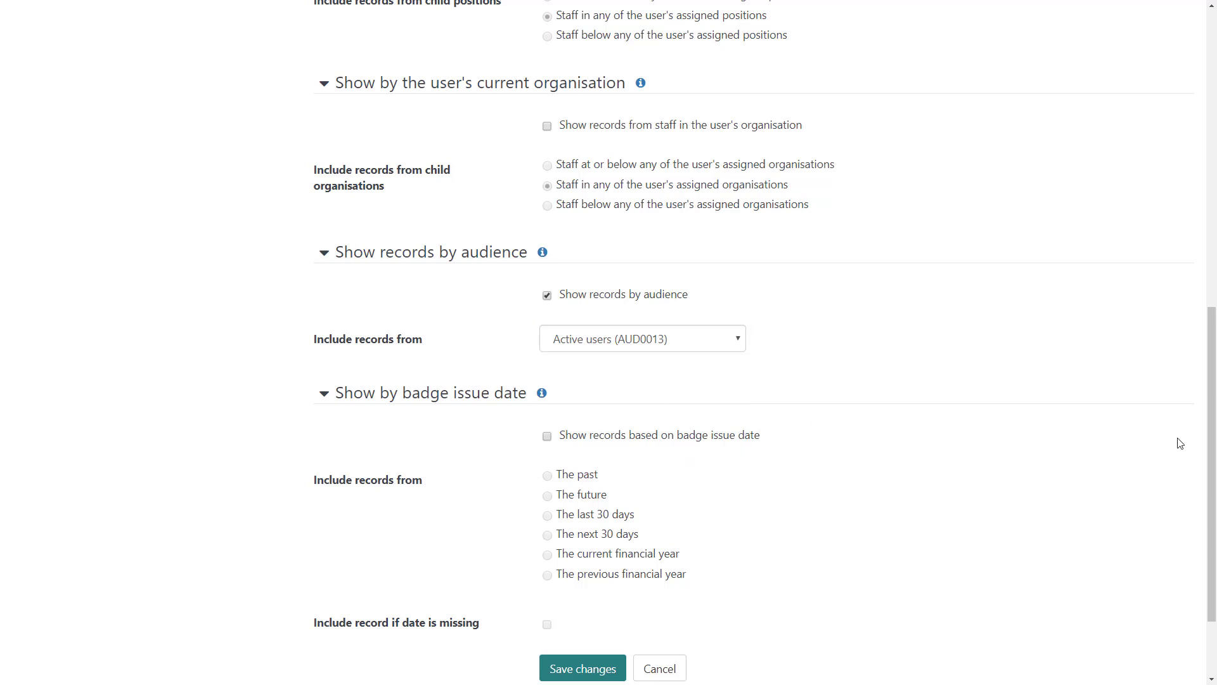
{"action": "scroll", "coordinate": [1198, 546], "scroll_direction": "down", "scroll_amount": 2}
{"action": "left_click", "coordinate": [579, 555]}
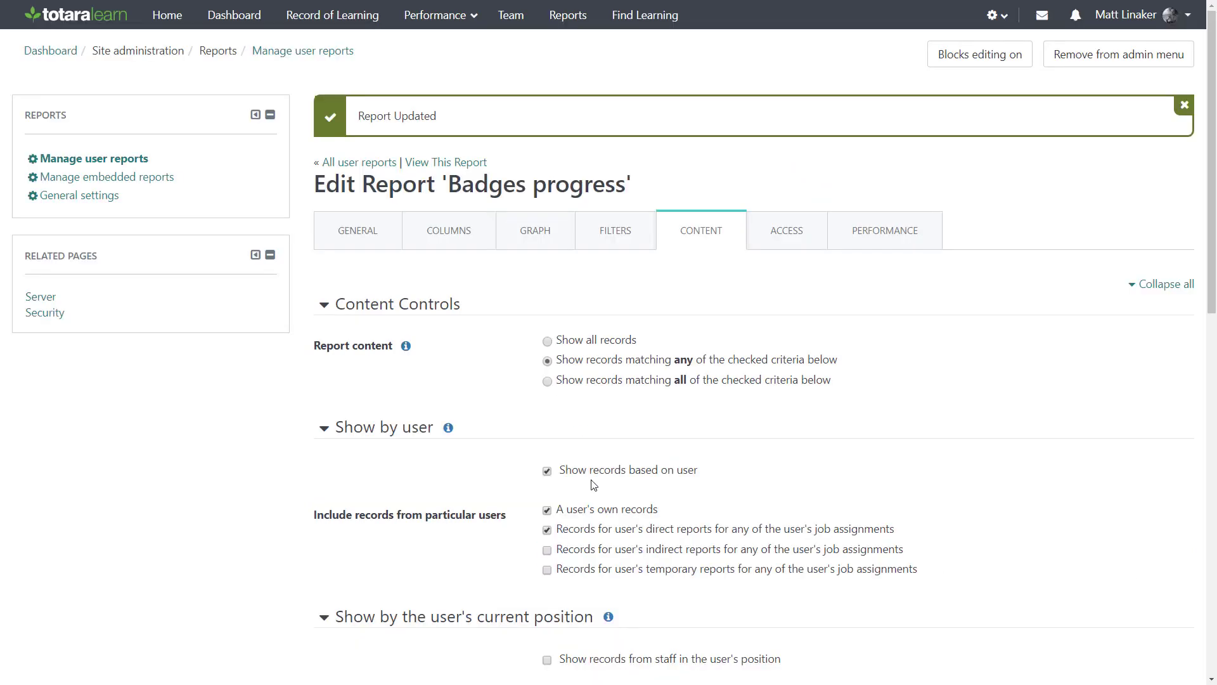
Restrict report access to Site Manager and Staff Manager roles in any context, save the changes, and open the Reports page.
{"action": "left_click", "coordinate": [786, 237]}
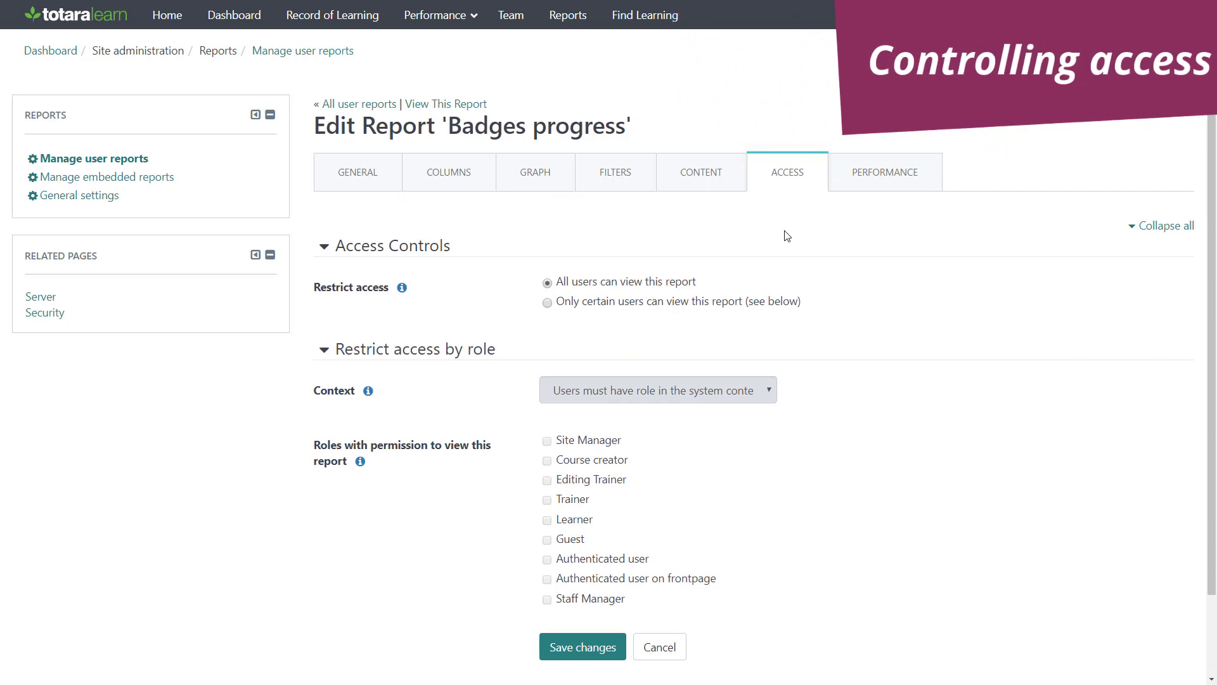
{"action": "left_click", "coordinate": [549, 303]}
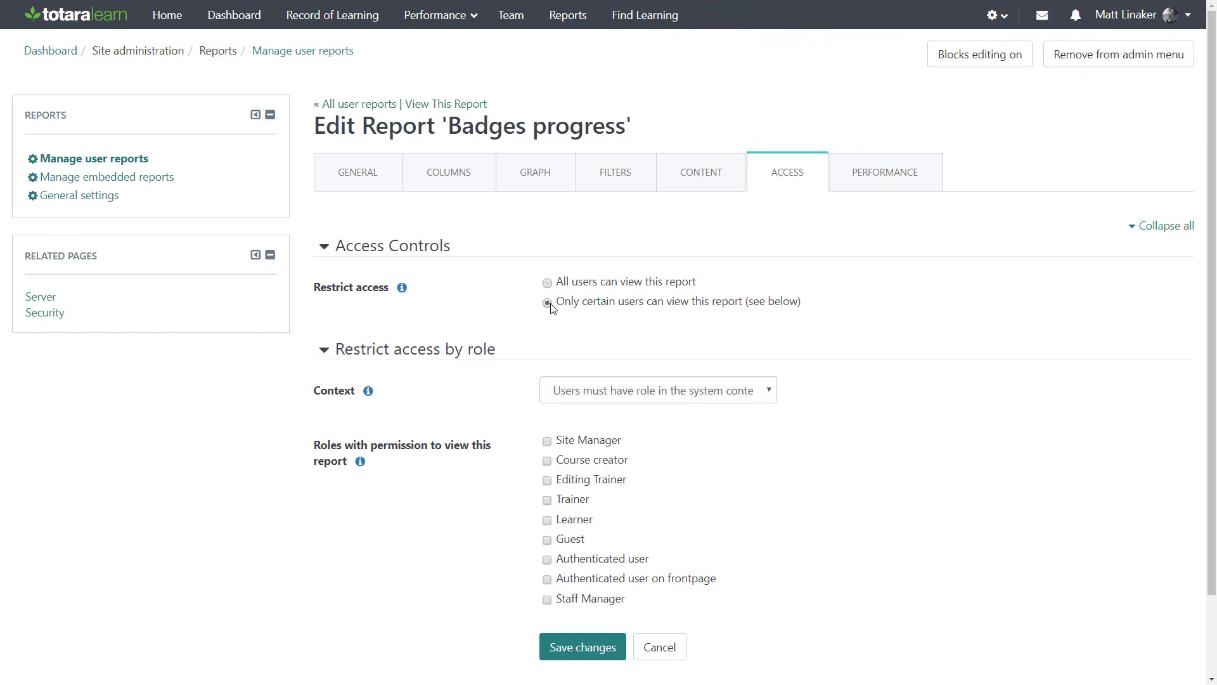
{"action": "left_click", "coordinate": [547, 441]}
{"action": "left_click", "coordinate": [744, 393]}
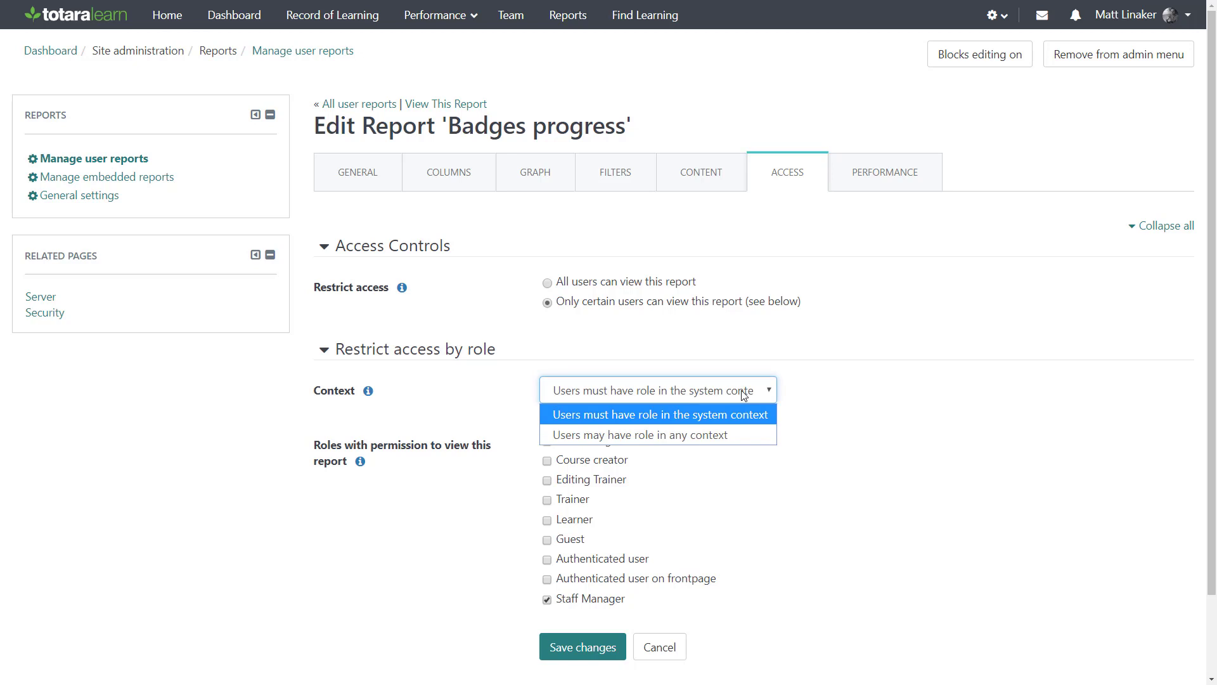
{"action": "left_click", "coordinate": [750, 436]}
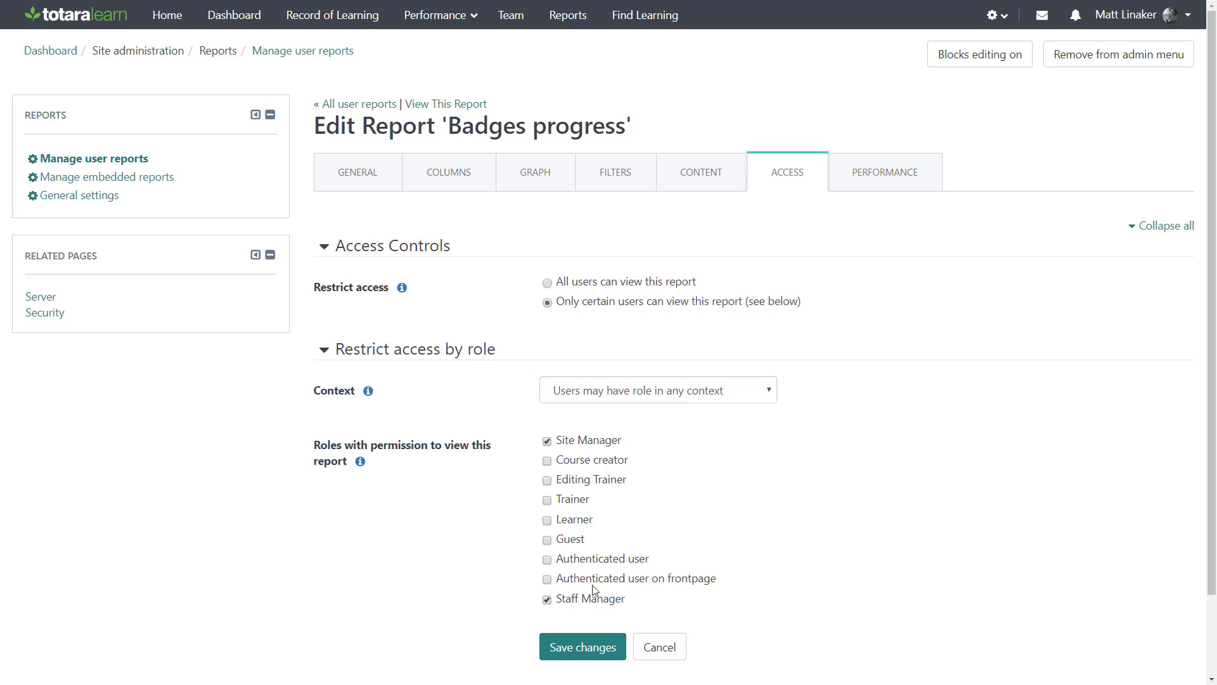
{"action": "left_click", "coordinate": [590, 645]}
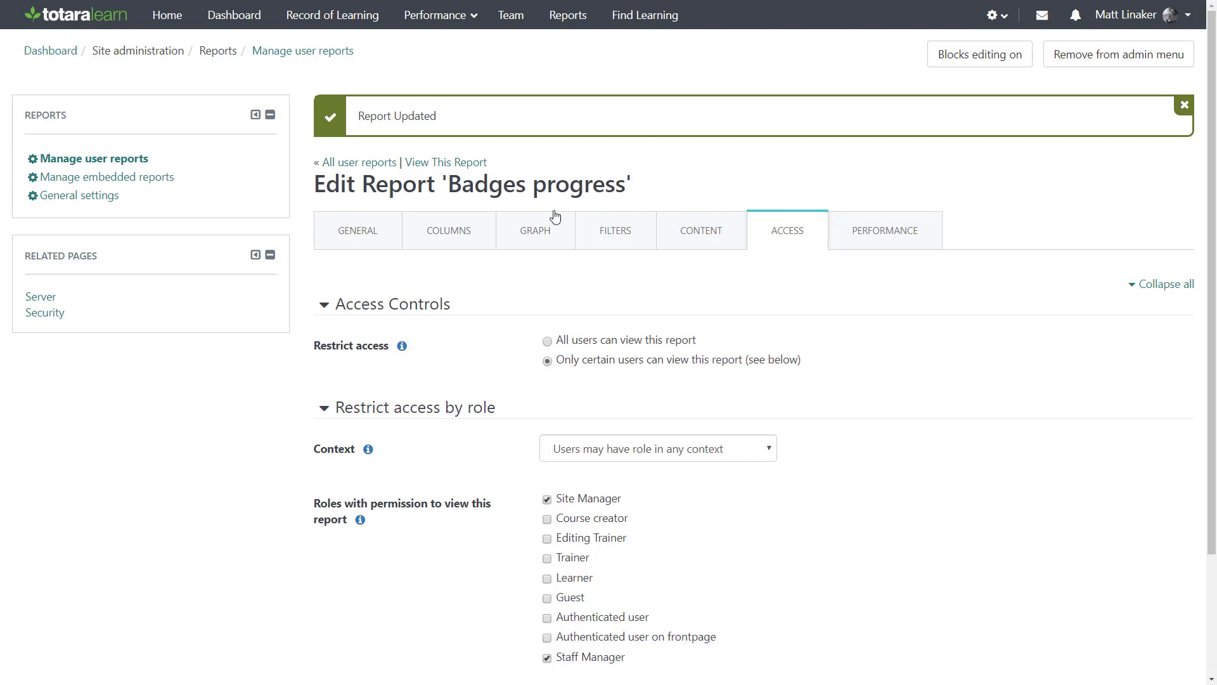
{"action": "left_click", "coordinate": [569, 28]}
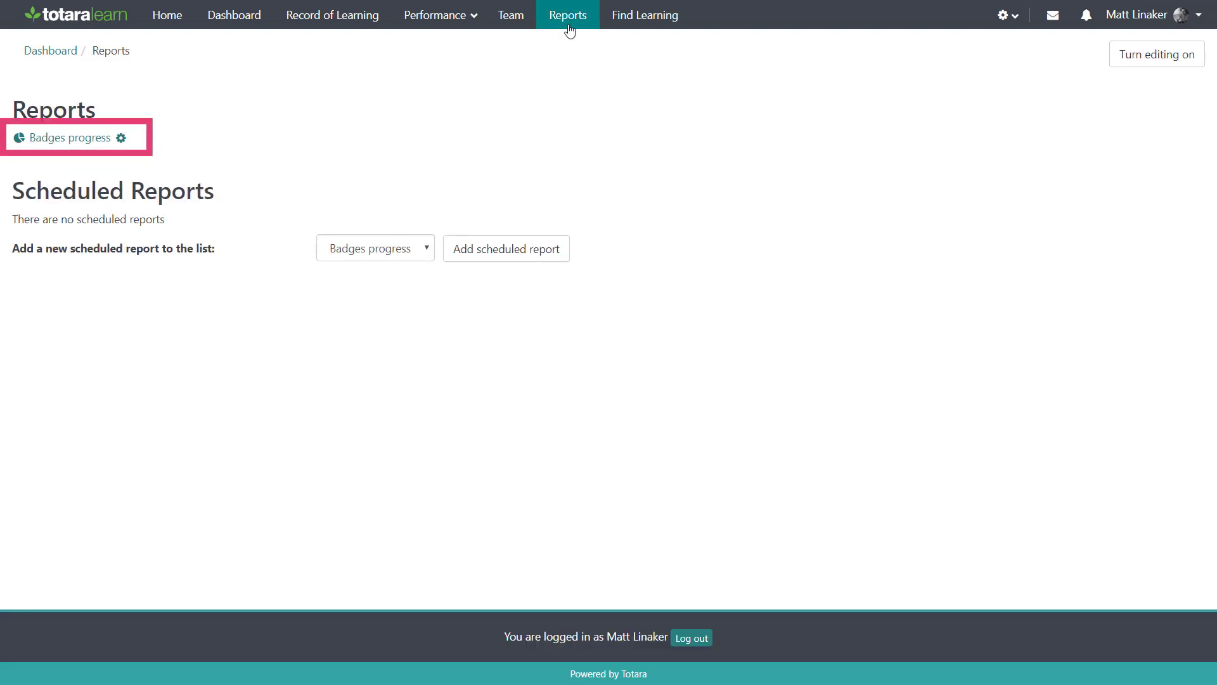